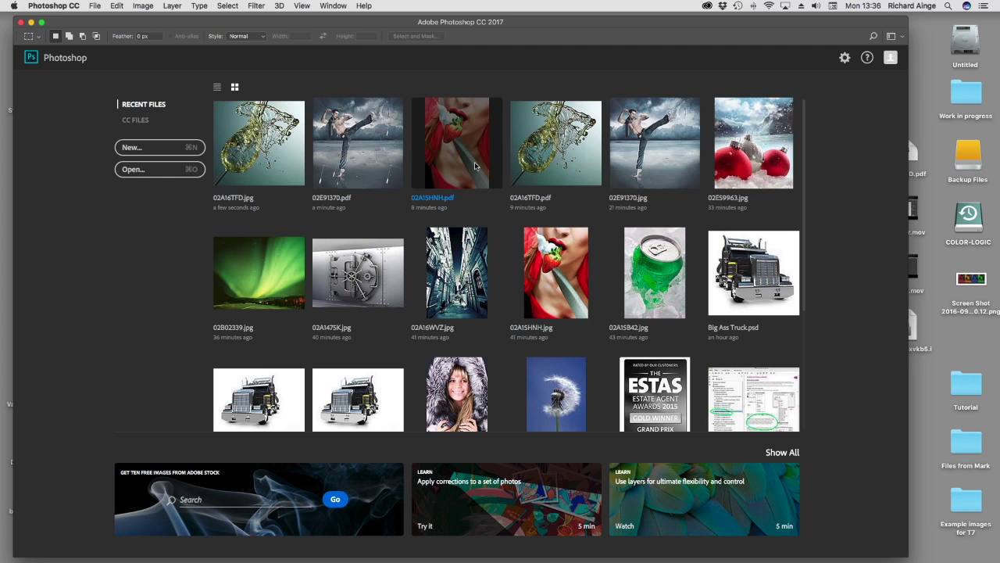
Step: Open 02A16TFD.jpg and display the Color-Logic Image-FX panel alongside the Channels panel
{"action": "left_click", "coordinate": [294, 146]}
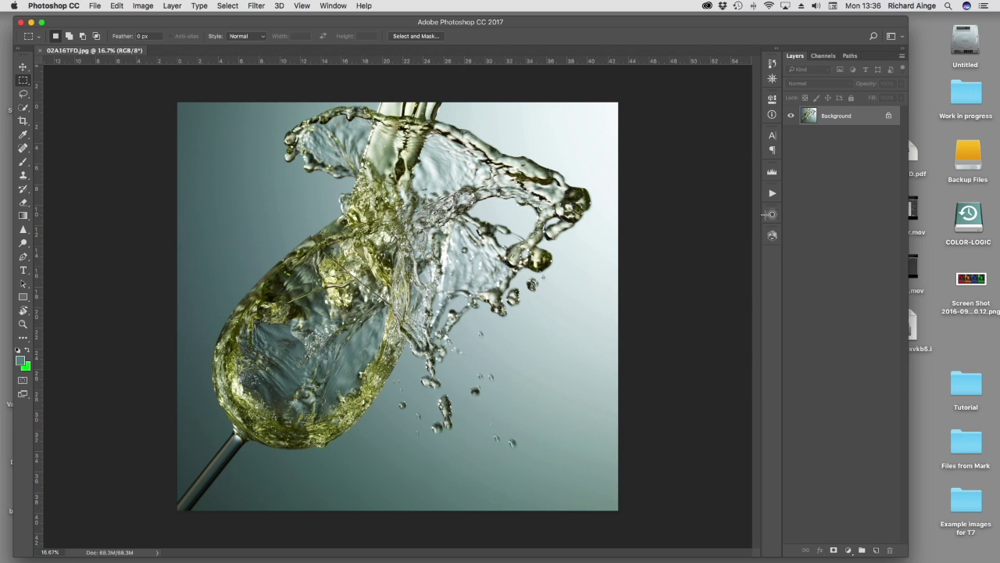
{"action": "left_click", "coordinate": [772, 234]}
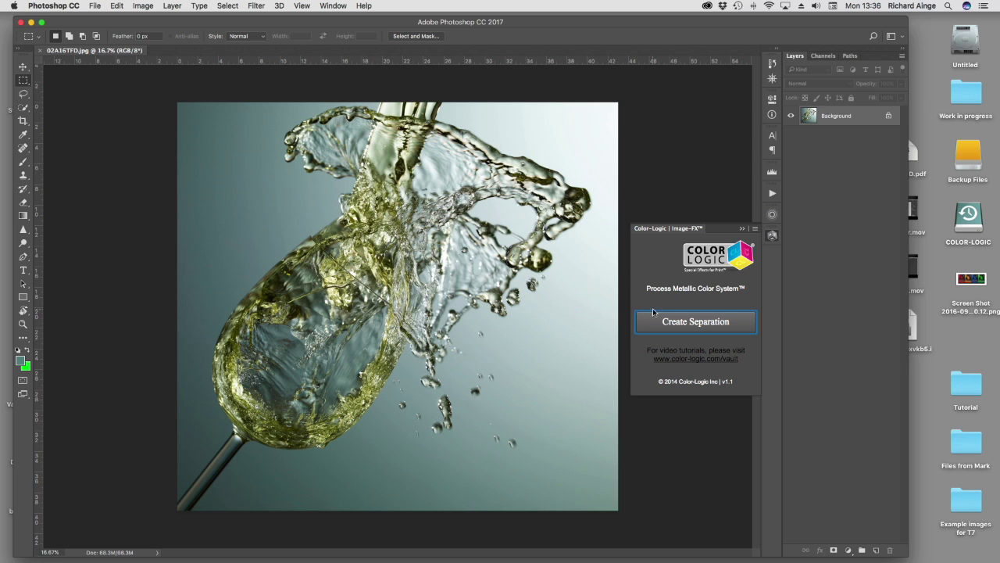
{"action": "left_click", "coordinate": [332, 5]}
{"action": "mouse_move", "coordinate": [375, 54]}
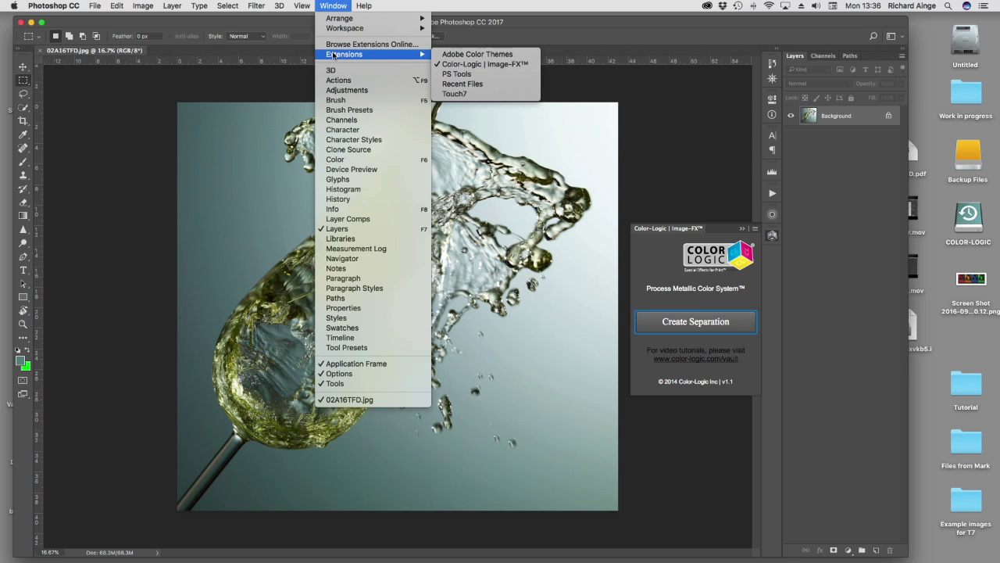
{"action": "left_click", "coordinate": [487, 64]}
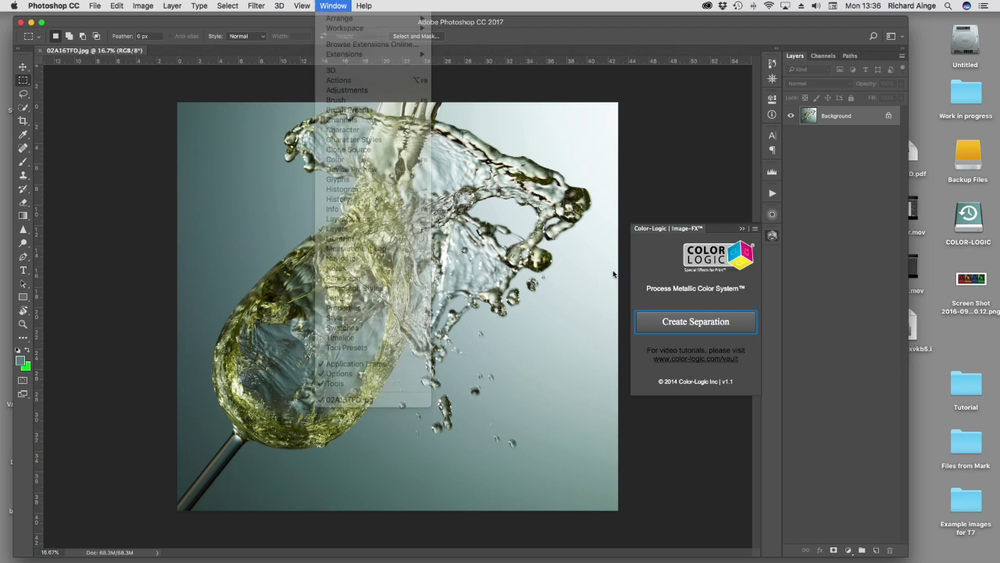
{"action": "left_click", "coordinate": [823, 57]}
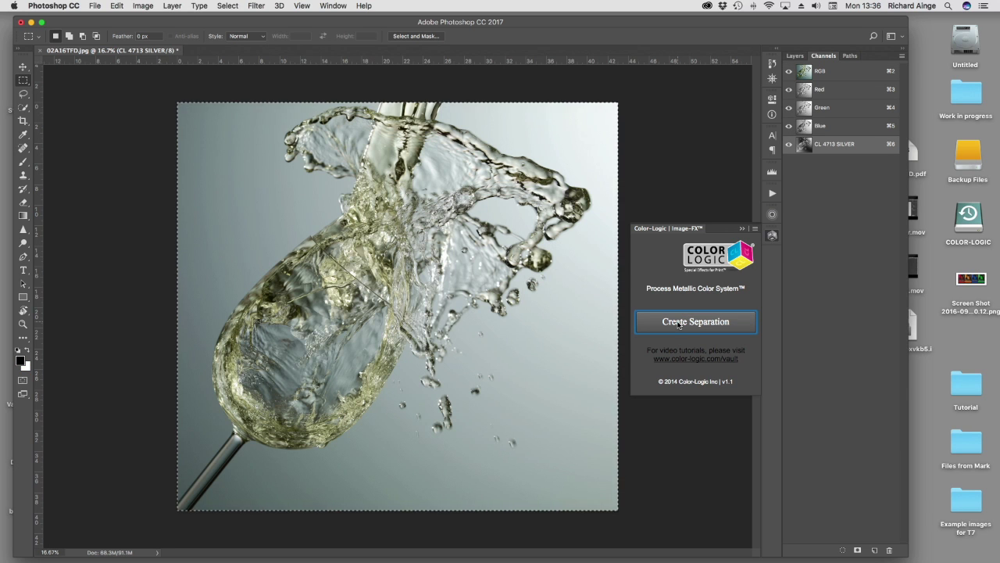
Step: Toggle channel visibility to view the CL 4713 SILVER channel alone in greyscale
{"action": "left_click", "coordinate": [788, 144]}
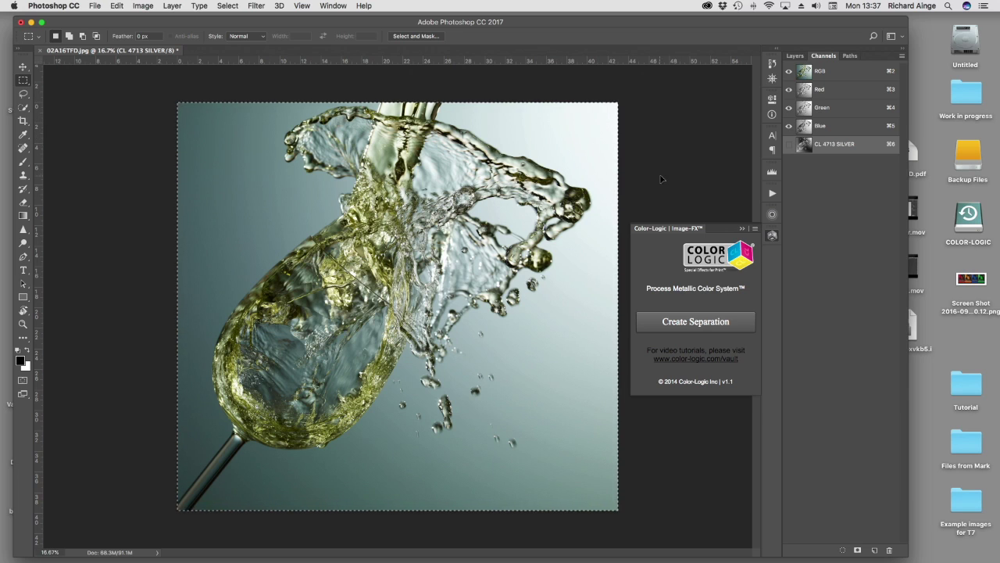
{"action": "left_click", "coordinate": [788, 144]}
{"action": "left_click", "coordinate": [789, 71]}
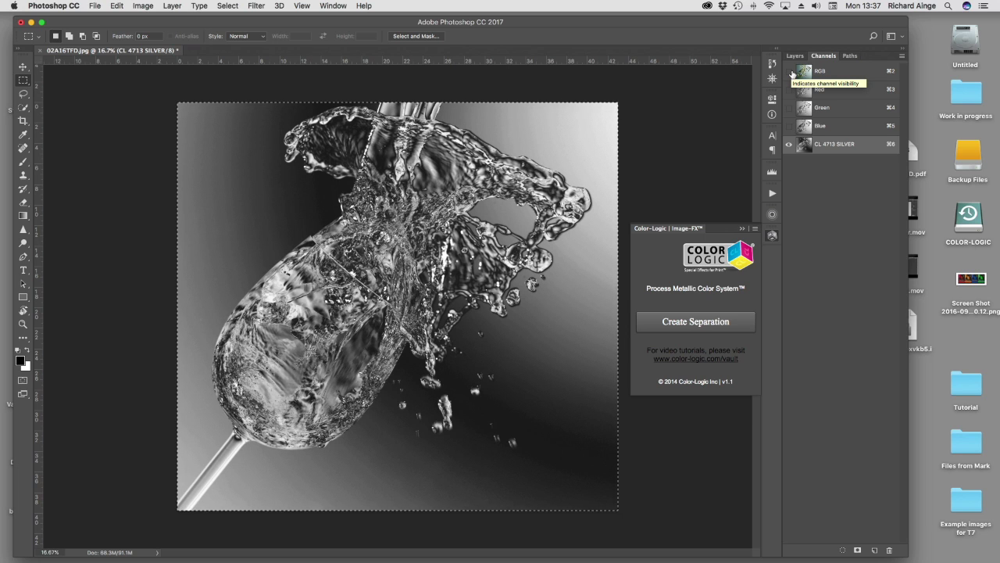
{"action": "left_click", "coordinate": [813, 74]}
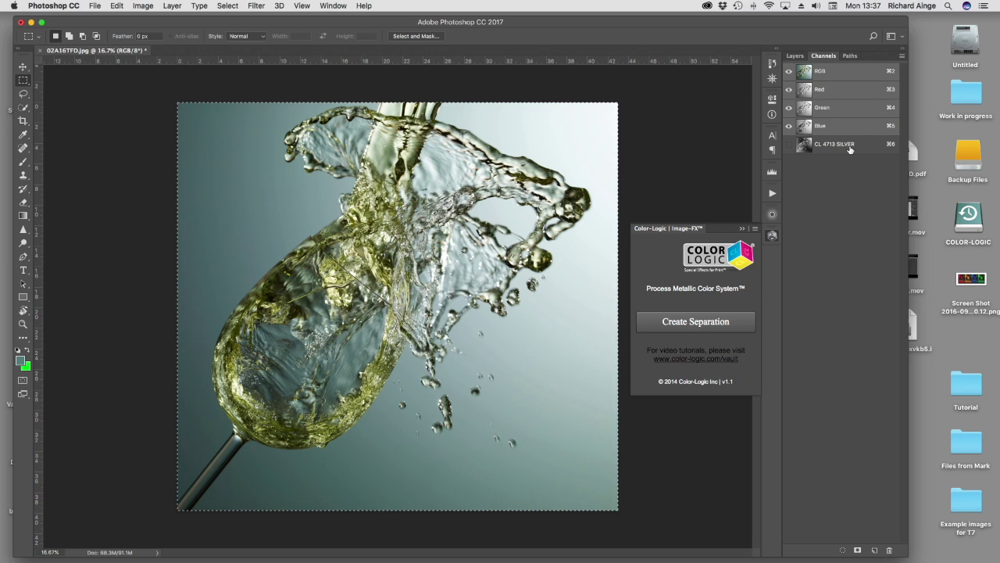
Step: Overlay the CL 4713 SILVER channel on the full-colour composite and compare the silvery tint
{"action": "left_click", "coordinate": [789, 146]}
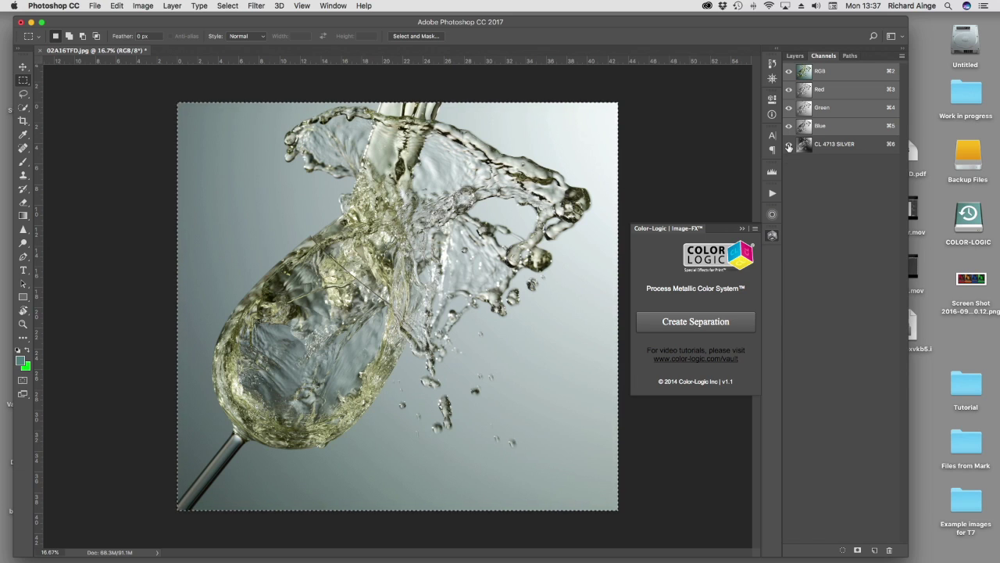
{"action": "left_click", "coordinate": [789, 146]}
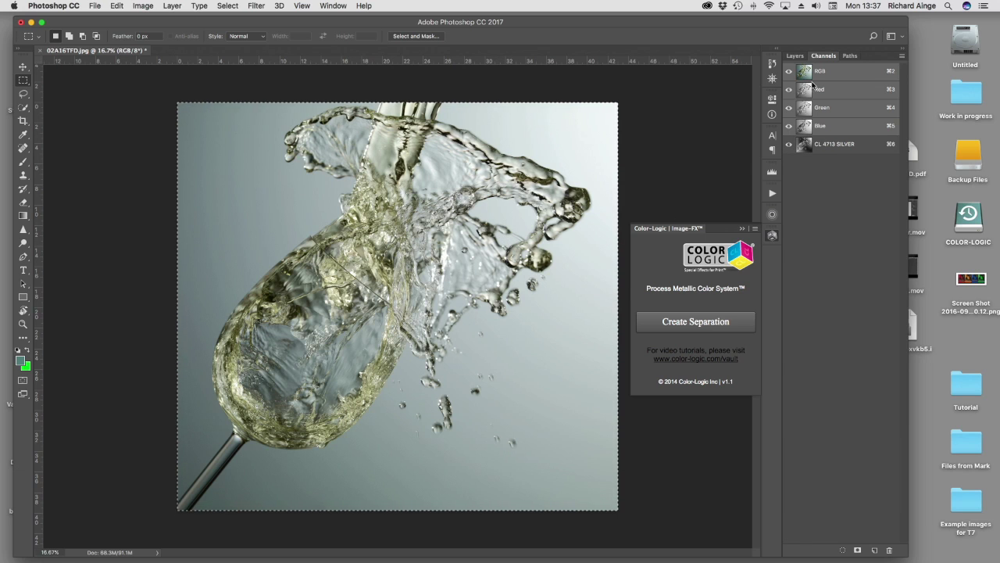
{"action": "left_click", "coordinate": [144, 6]}
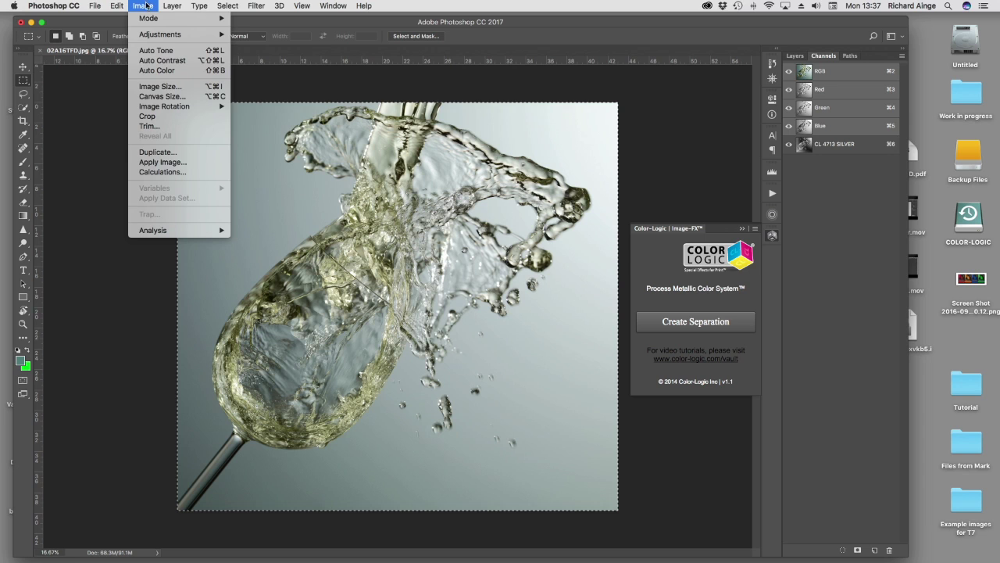
Step: Convert the document to CMYK Color, keeping CL 4713 SILVER, and clear the selection
{"action": "mouse_move", "coordinate": [156, 18]}
{"action": "left_click", "coordinate": [425, 84]}
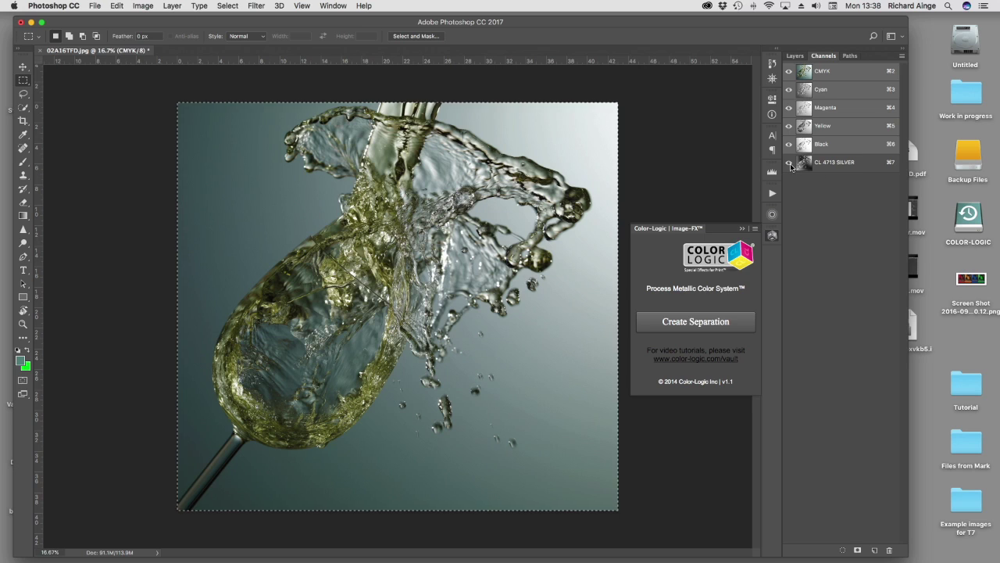
{"action": "key", "text": "super+d"}
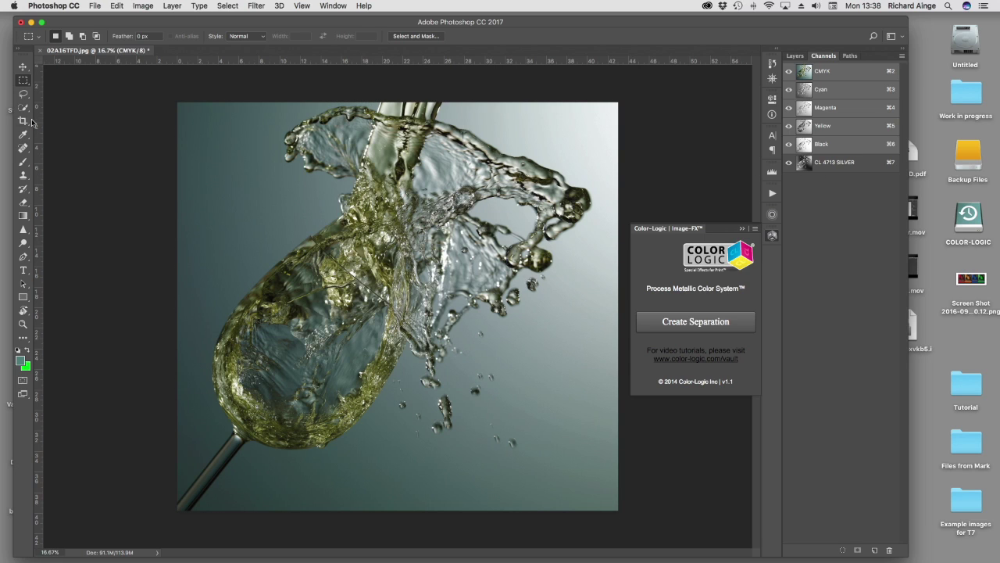
Step: Magic Wand-select the background around the glass: upper left, top, left, below, lower right, droplets, top right
{"action": "left_click_drag", "start_coordinate": [23, 107], "coordinate": [68, 117]}
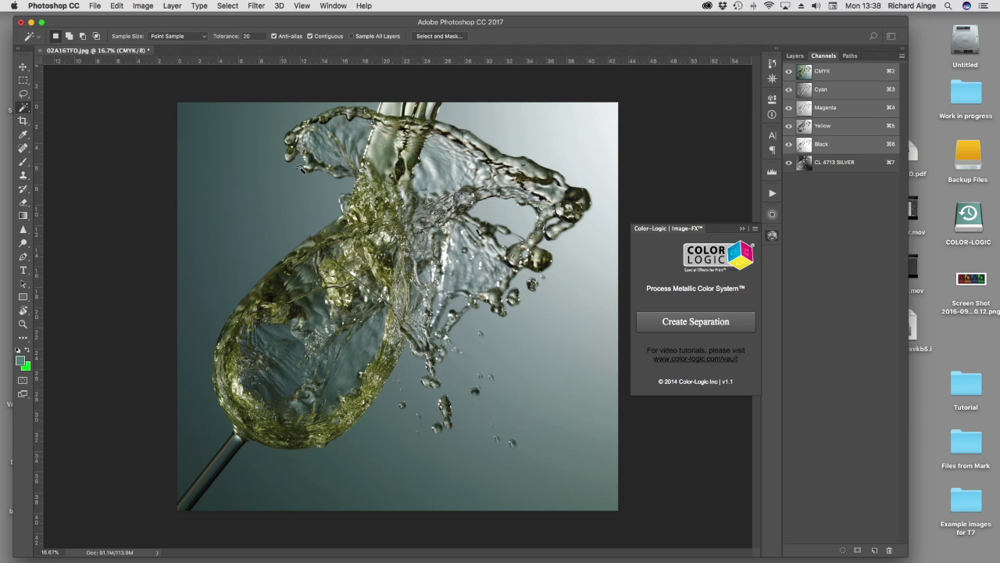
{"action": "left_click", "coordinate": [260, 126]}
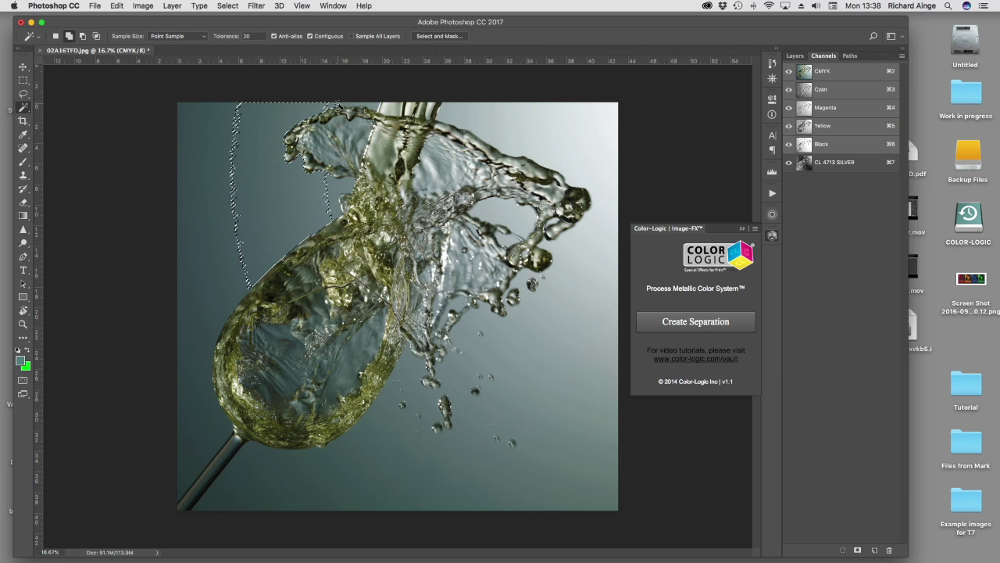
{"action": "left_click", "coordinate": [232, 142]}
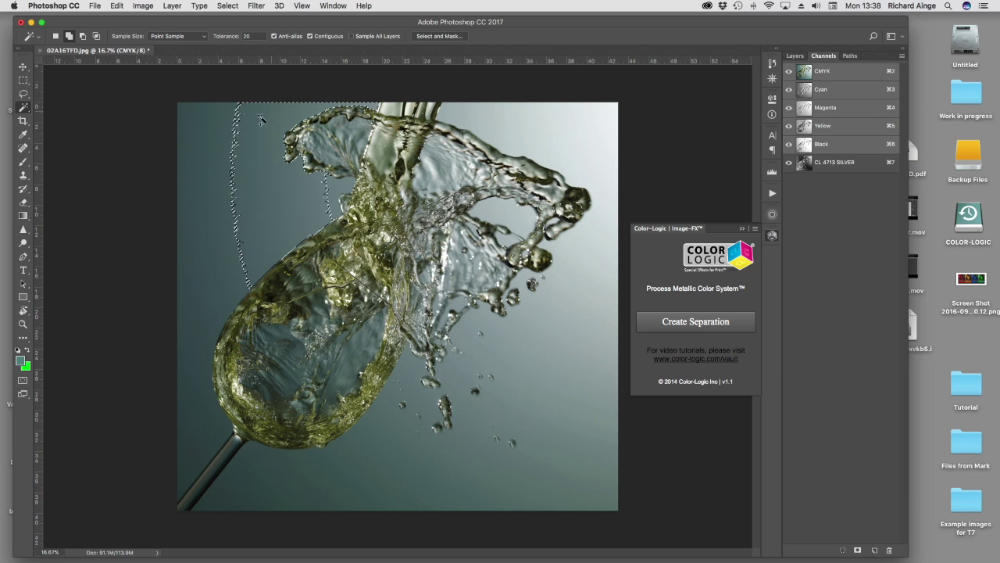
{"action": "left_click", "coordinate": [184, 243]}
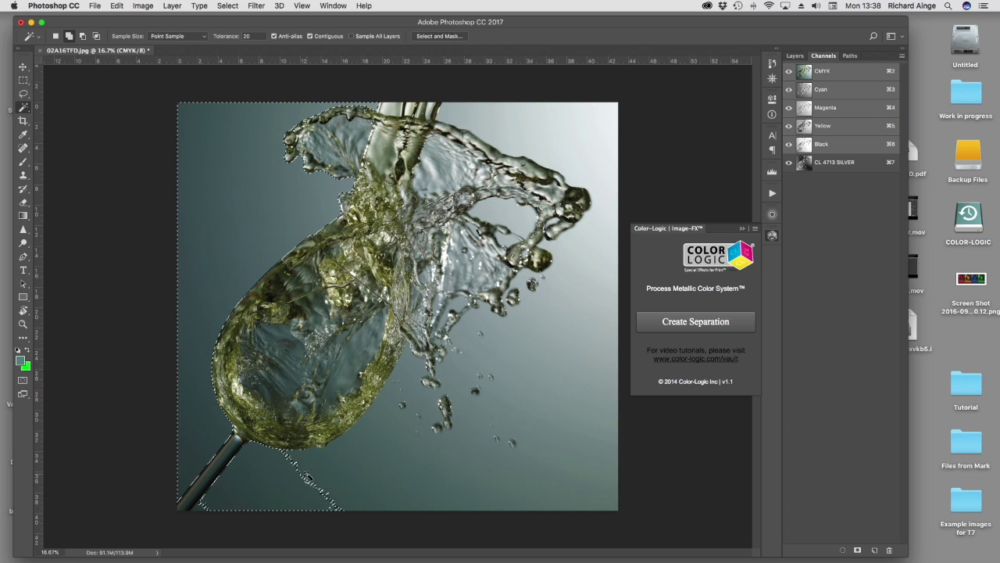
{"action": "left_click", "coordinate": [366, 487]}
{"action": "left_click", "coordinate": [364, 473]}
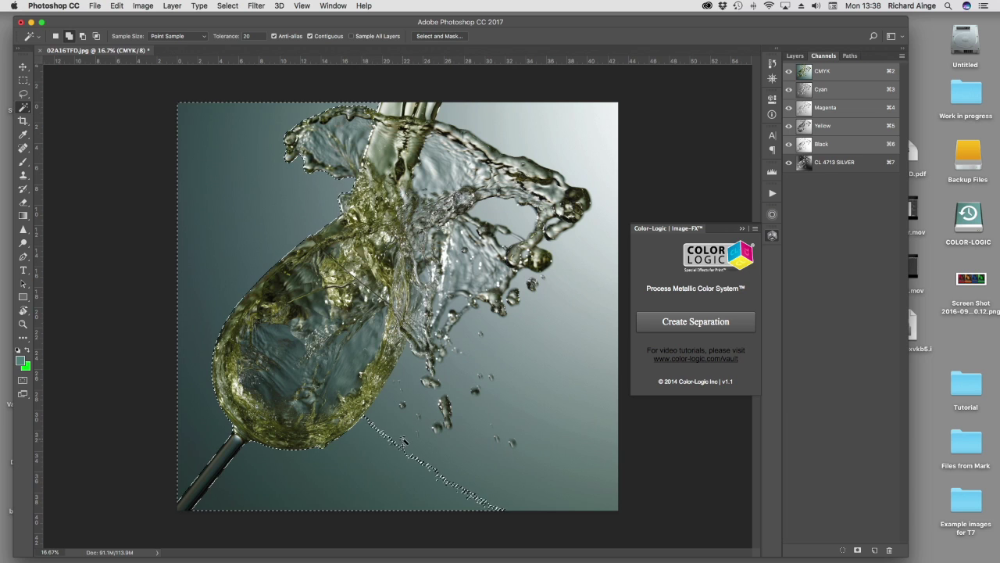
{"action": "left_click", "coordinate": [464, 367]}
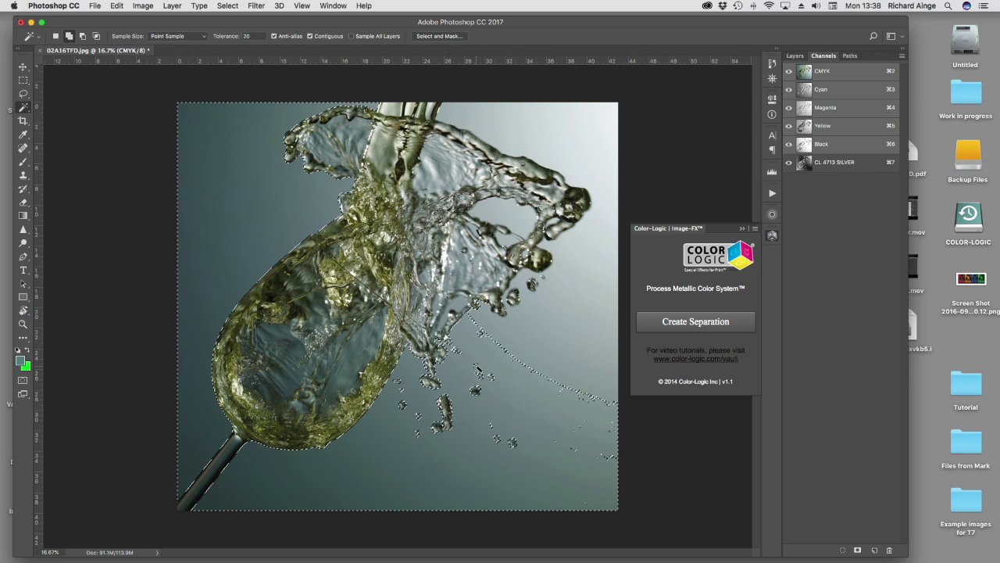
{"action": "left_click", "coordinate": [553, 423]}
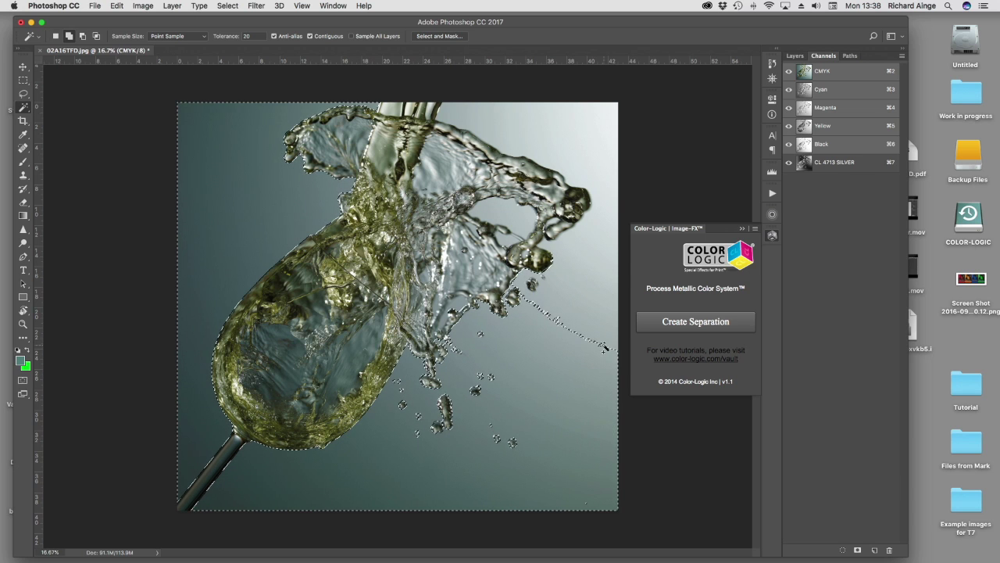
{"action": "left_click", "coordinate": [607, 216]}
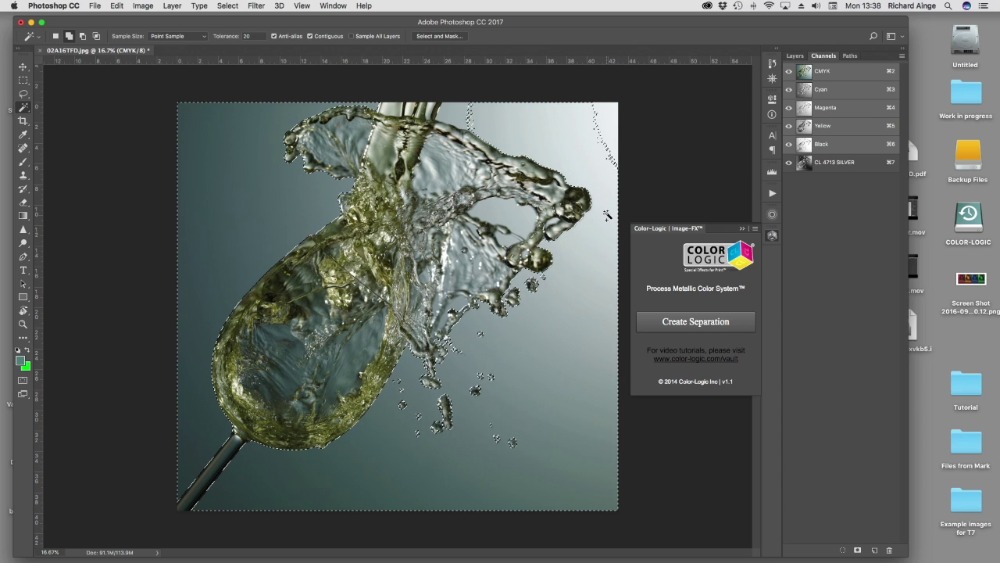
{"action": "left_click", "coordinate": [444, 117]}
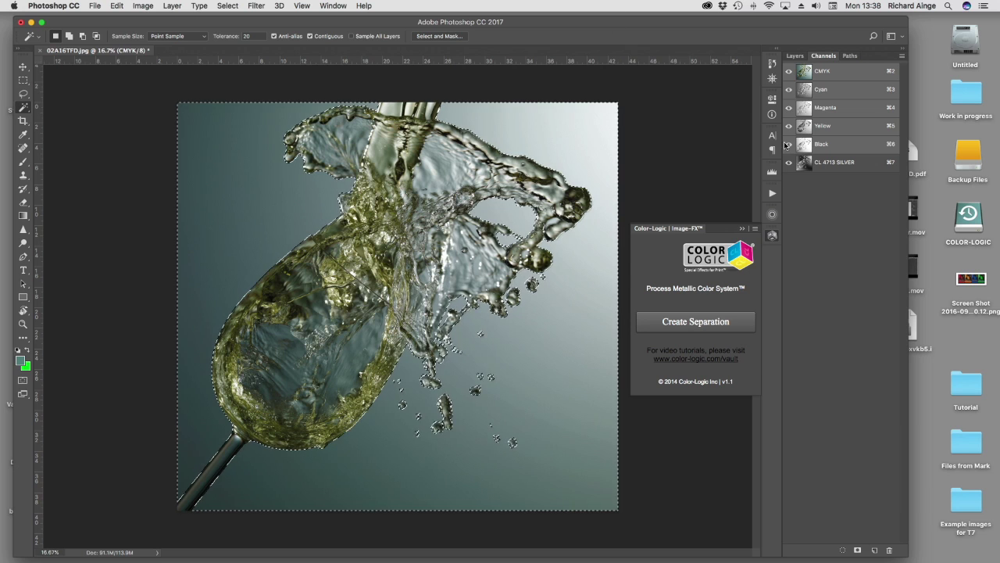
{"action": "left_click", "coordinate": [227, 5]}
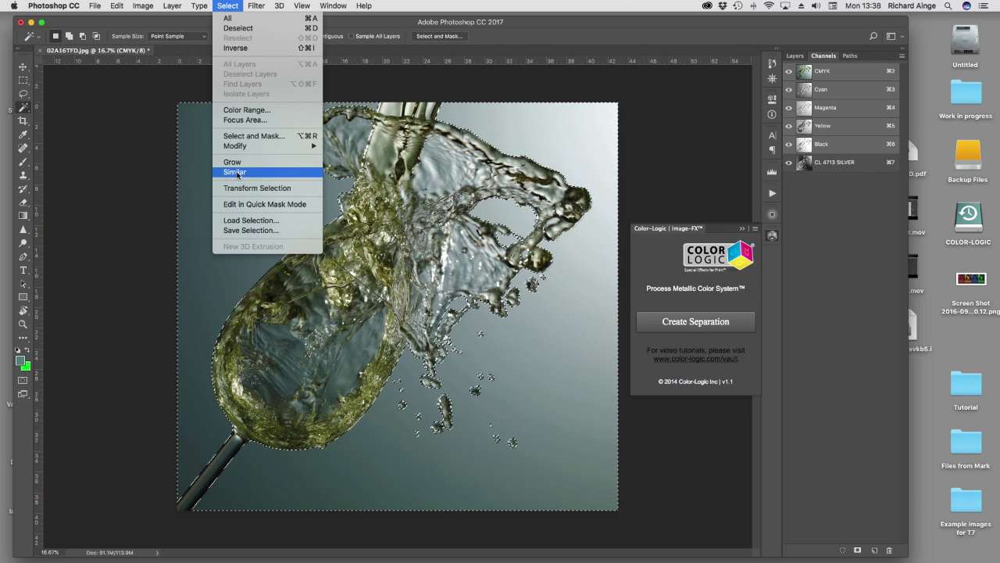
Step: Feather the background selection with a 2-pixel radius
{"action": "left_click", "coordinate": [349, 186]}
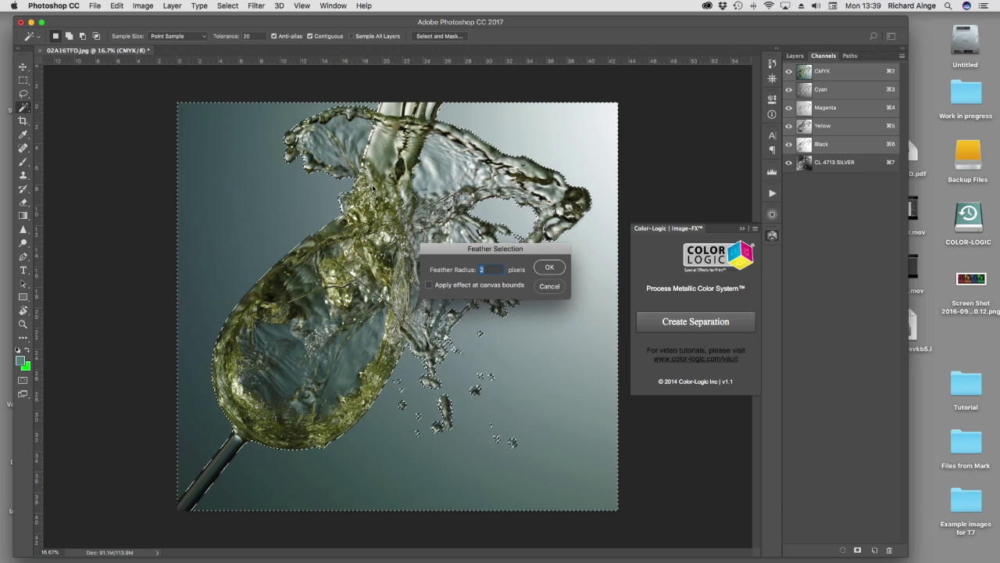
{"action": "key", "text": "Return"}
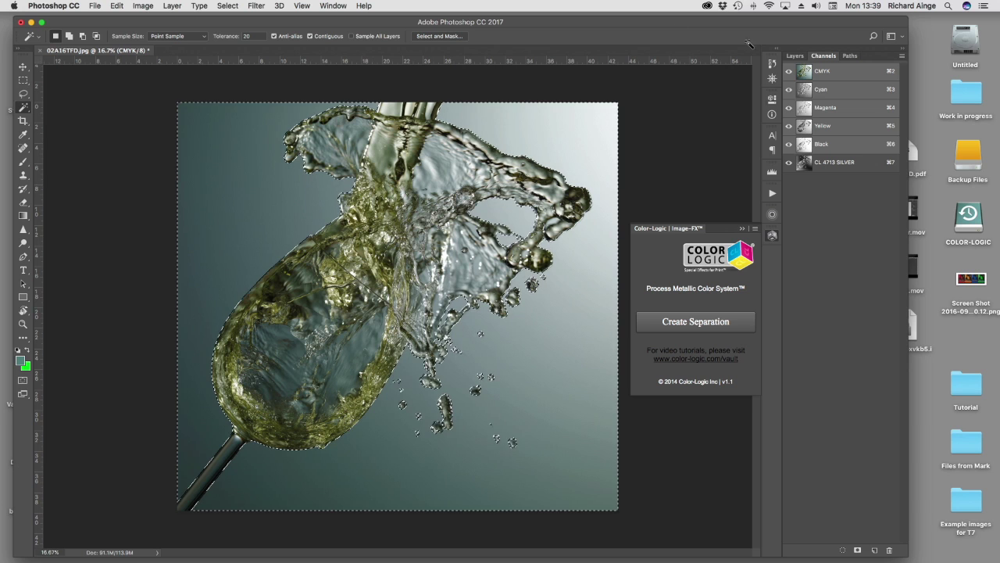
Step: Fill the selected background in the CL 4713 SILVER channel with white, then deselect
{"action": "left_click", "coordinate": [808, 166]}
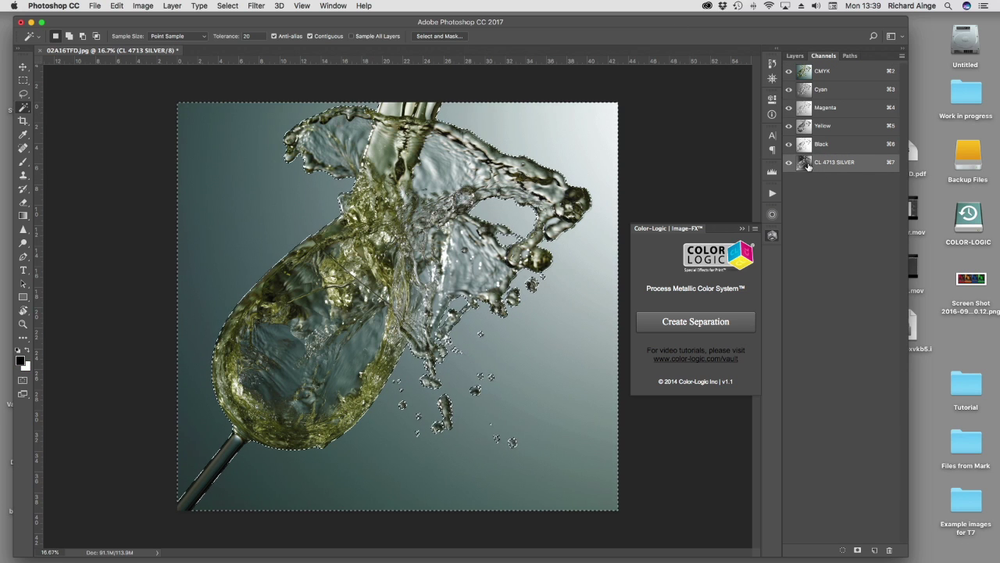
{"action": "left_click", "coordinate": [789, 71]}
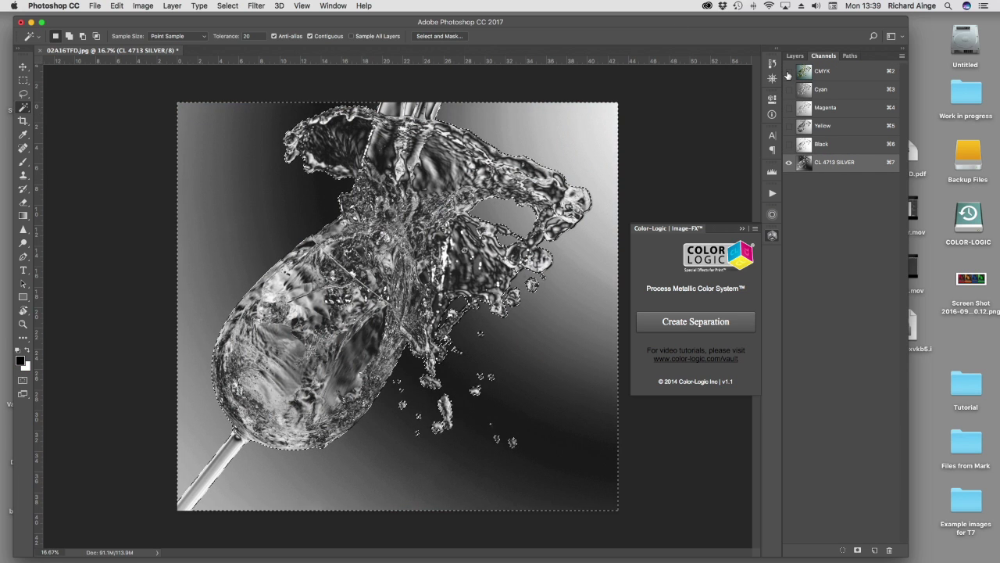
{"action": "key", "text": "shift+BackSpace"}
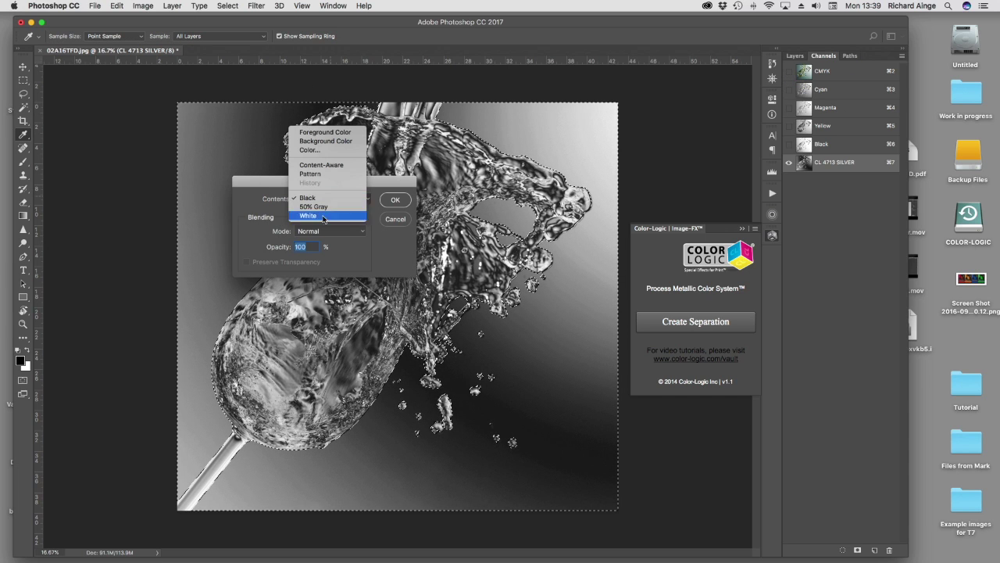
{"action": "left_click", "coordinate": [403, 200]}
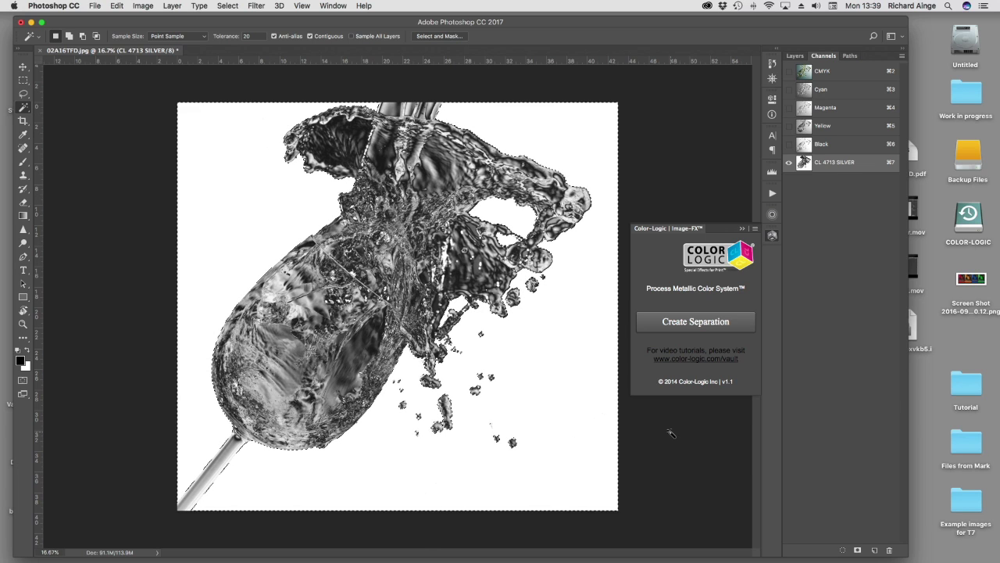
{"action": "key", "text": "super+d"}
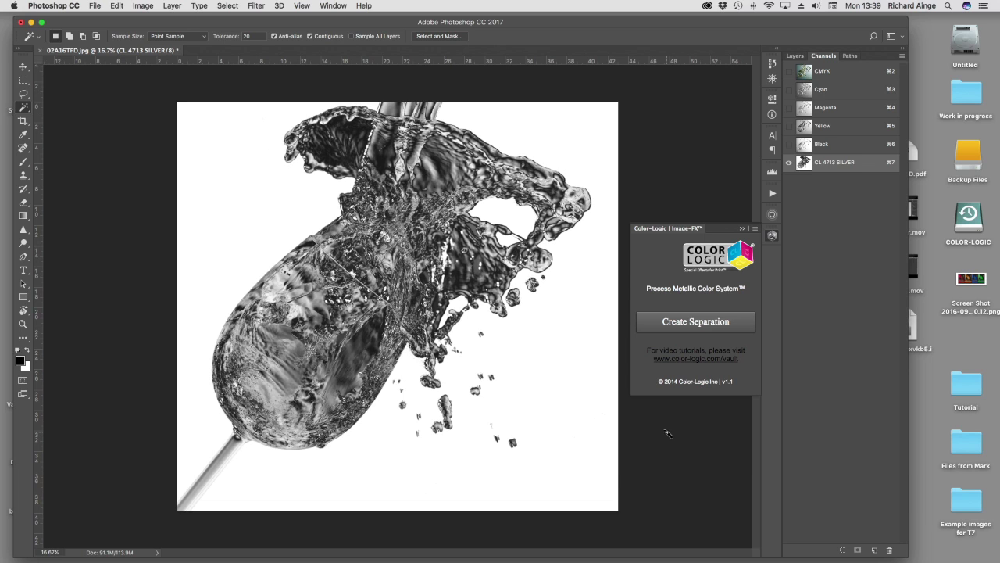
{"action": "key", "text": "super+m"}
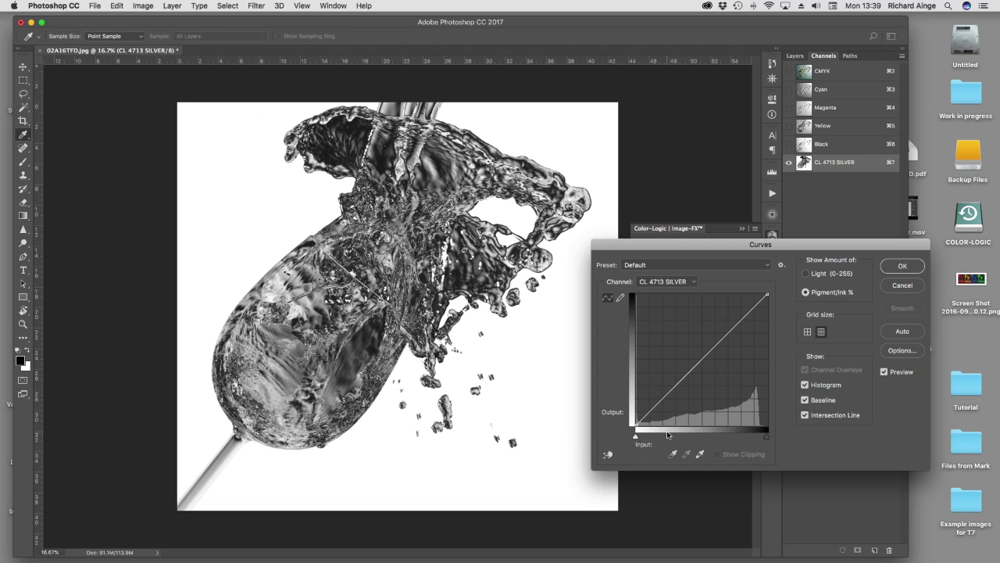
Step: Apply a Curves adjustment to the silver channel mapping input 93 to output 100
{"action": "left_click_drag", "start_coordinate": [629, 244], "coordinate": [380, 243]}
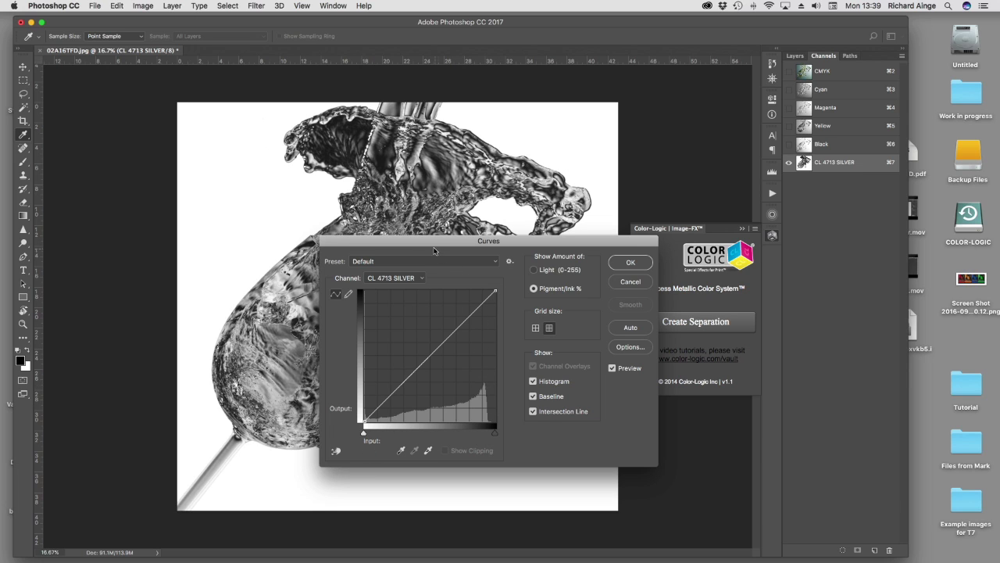
{"action": "left_click_drag", "start_coordinate": [433, 245], "coordinate": [718, 278]}
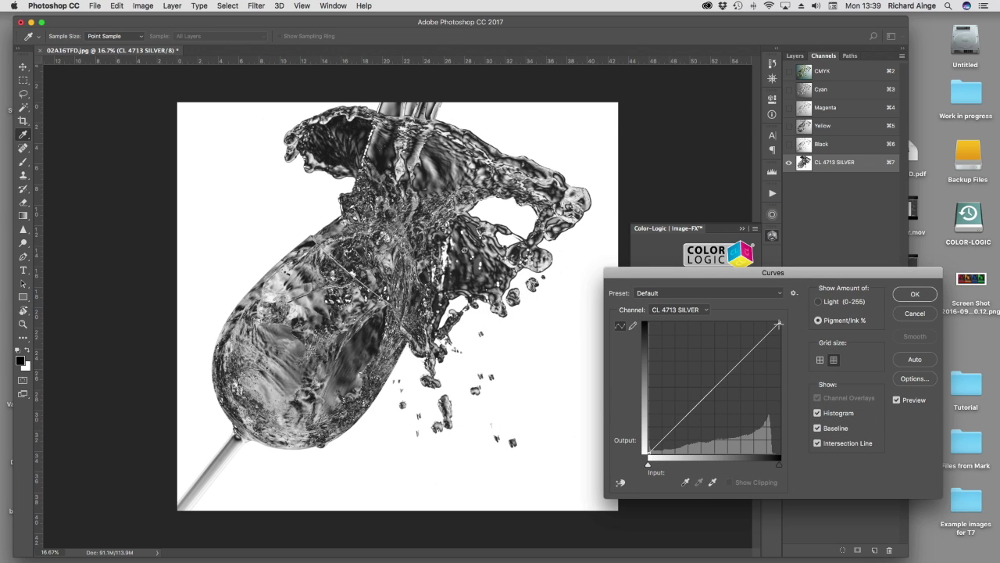
{"action": "mouse_move", "coordinate": [779, 322]}
{"action": "left_mouse_down"}
{"action": "mouse_move", "coordinate": [651, 310]}
{"action": "mouse_move", "coordinate": [780, 322]}
{"action": "left_mouse_up"}
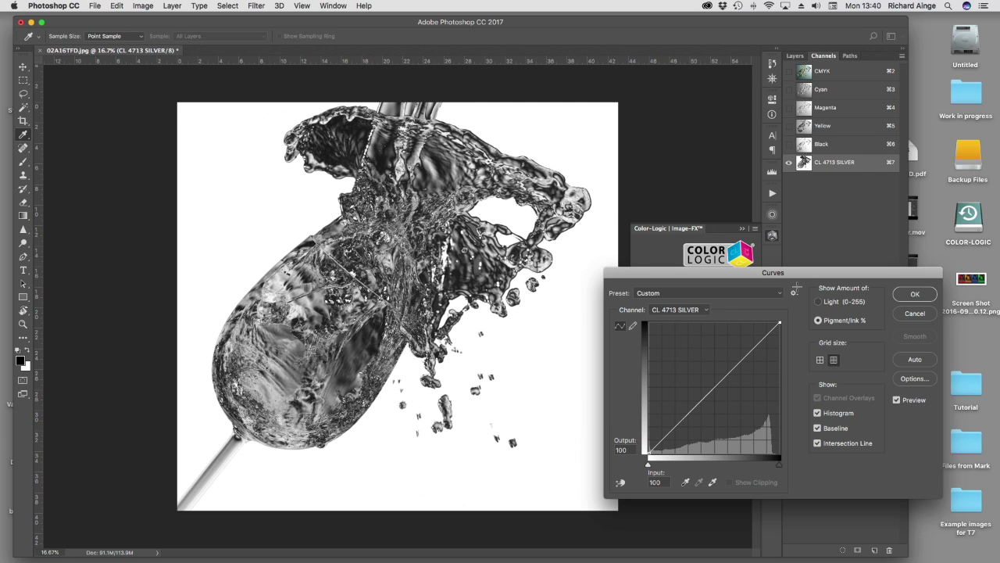
{"action": "left_click_drag", "start_coordinate": [796, 287], "coordinate": [769, 292]}
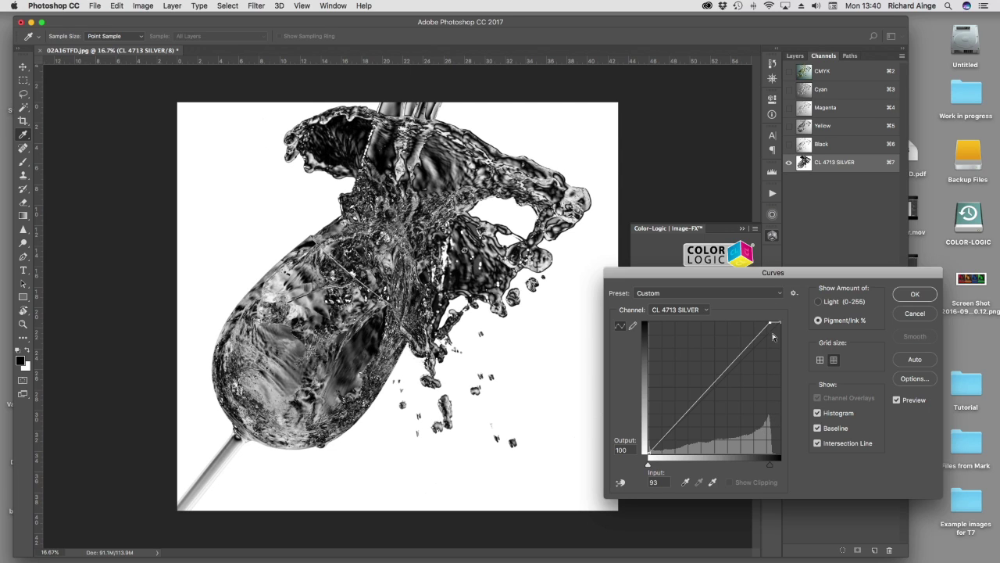
{"action": "left_click", "coordinate": [904, 297]}
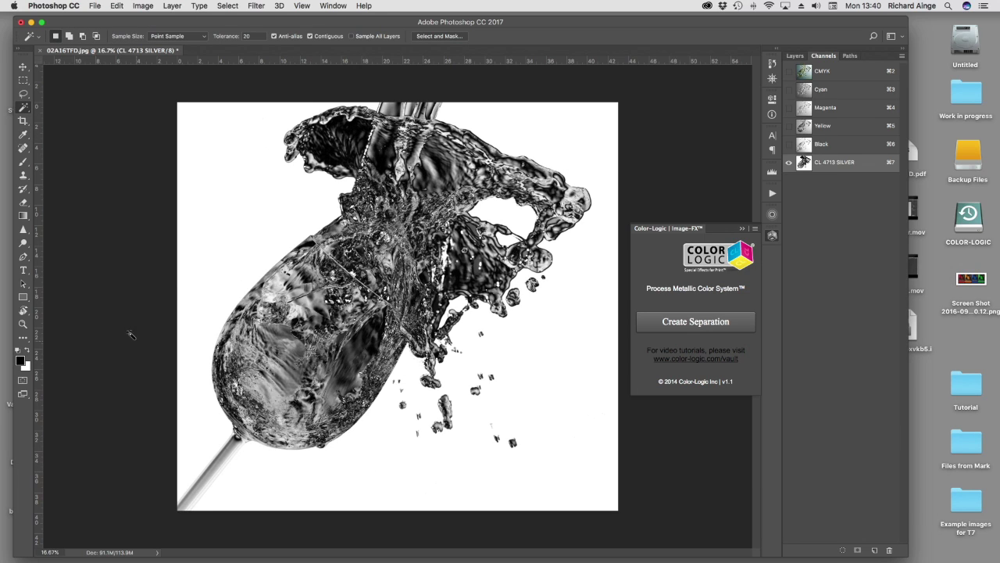
Step: Dodge the glass highlights in the silver channel with a 1040 px Dodge brush, then show the composite
{"action": "left_click", "coordinate": [22, 244]}
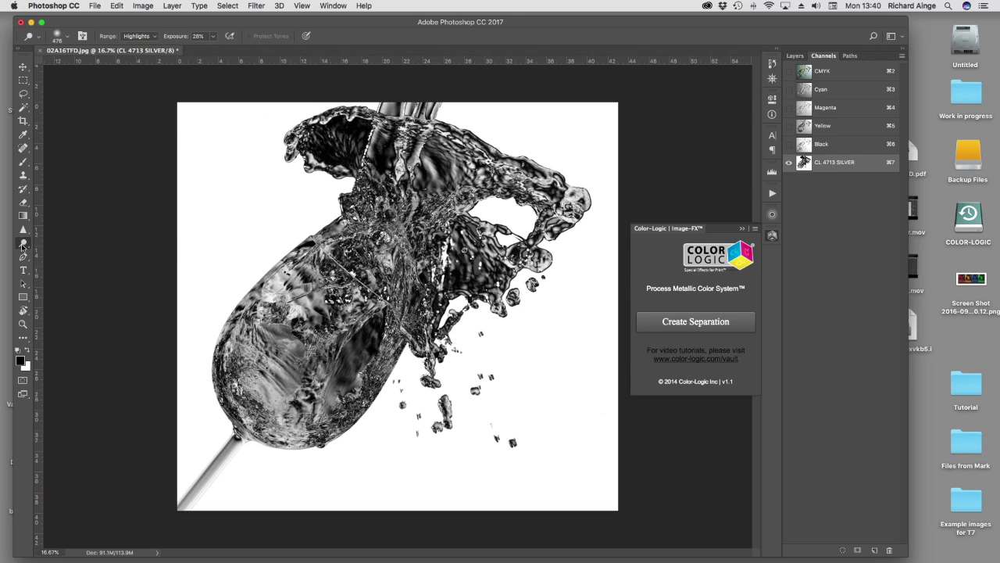
{"action": "left_click", "coordinate": [23, 244]}
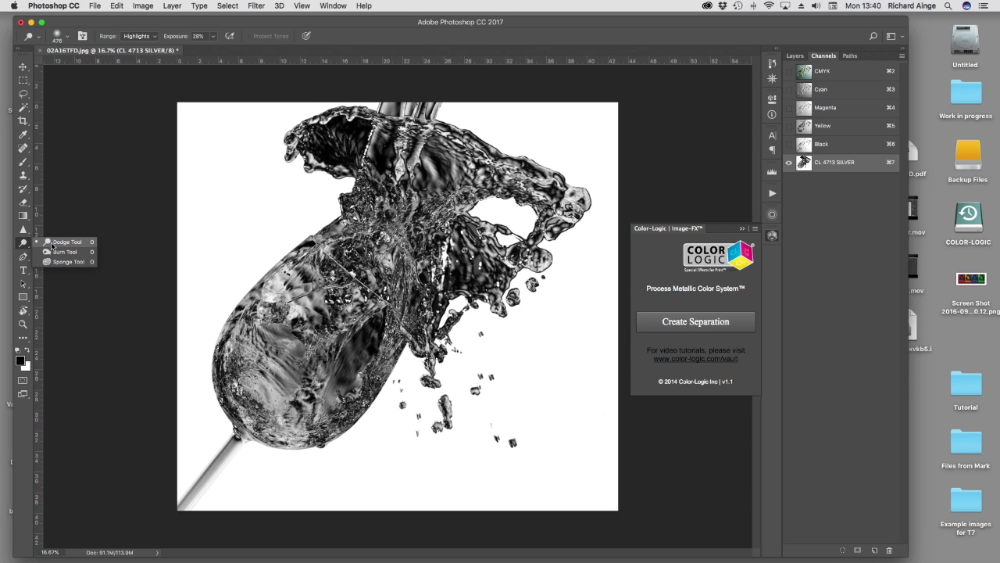
{"action": "left_click", "coordinate": [52, 244]}
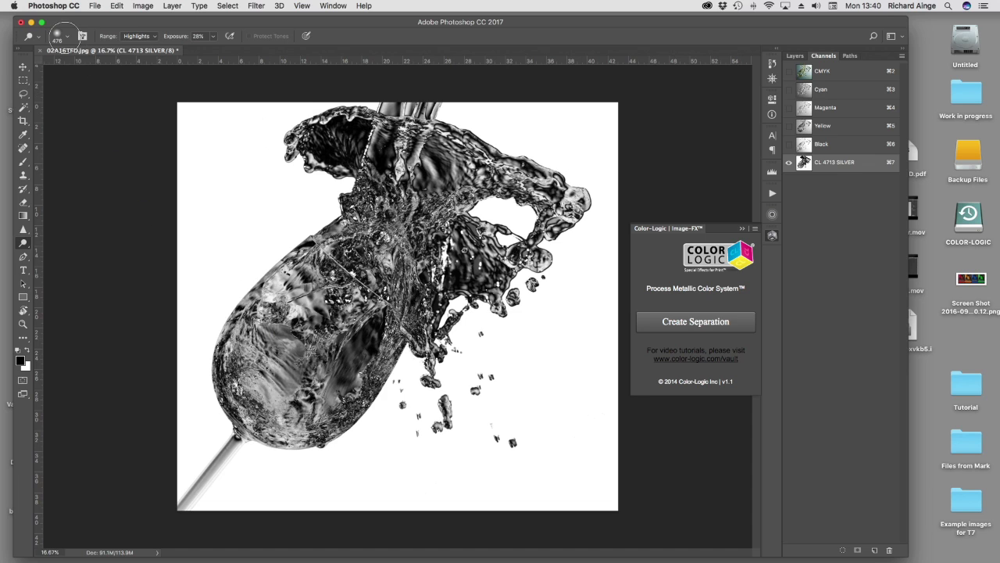
{"action": "left_click", "coordinate": [65, 36]}
{"action": "left_click_drag", "start_coordinate": [129, 70], "coordinate": [133, 75]}
{"action": "left_click", "coordinate": [344, 316]}
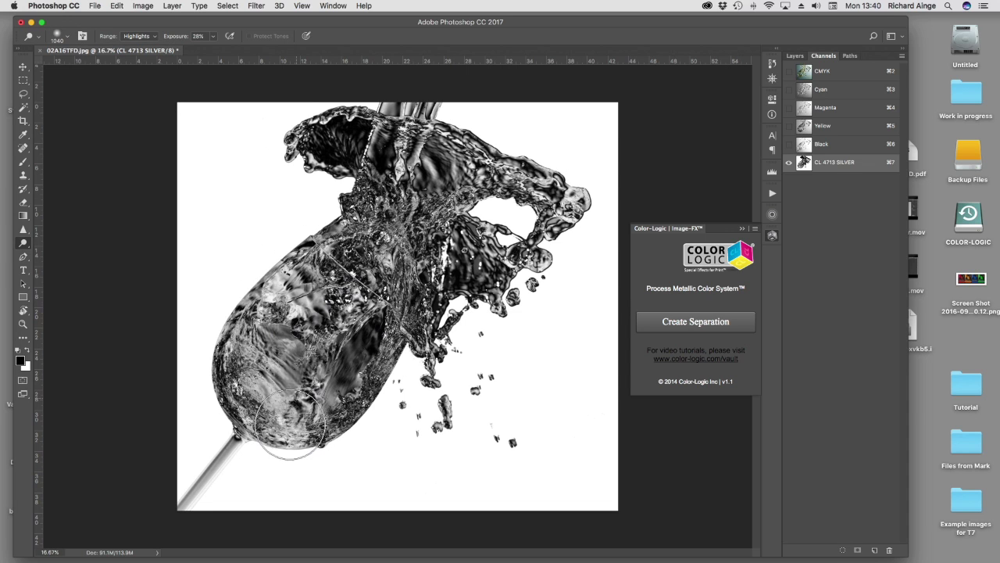
{"action": "mouse_move", "coordinate": [289, 315]}
{"action": "left_mouse_down"}
{"action": "mouse_move", "coordinate": [375, 258]}
{"action": "mouse_move", "coordinate": [399, 344]}
{"action": "mouse_move", "coordinate": [391, 203]}
{"action": "mouse_move", "coordinate": [390, 380]}
{"action": "mouse_move", "coordinate": [336, 390]}
{"action": "mouse_move", "coordinate": [242, 367]}
{"action": "mouse_move", "coordinate": [435, 190]}
{"action": "mouse_move", "coordinate": [332, 138]}
{"action": "mouse_move", "coordinate": [481, 164]}
{"action": "mouse_move", "coordinate": [484, 142]}
{"action": "mouse_move", "coordinate": [562, 272]}
{"action": "mouse_move", "coordinate": [395, 269]}
{"action": "mouse_move", "coordinate": [414, 296]}
{"action": "mouse_move", "coordinate": [379, 375]}
{"action": "mouse_move", "coordinate": [367, 234]}
{"action": "mouse_move", "coordinate": [441, 322]}
{"action": "mouse_move", "coordinate": [387, 123]}
{"action": "mouse_move", "coordinate": [290, 151]}
{"action": "mouse_move", "coordinate": [414, 156]}
{"action": "mouse_move", "coordinate": [585, 206]}
{"action": "mouse_move", "coordinate": [453, 336]}
{"action": "mouse_move", "coordinate": [469, 290]}
{"action": "left_mouse_up"}
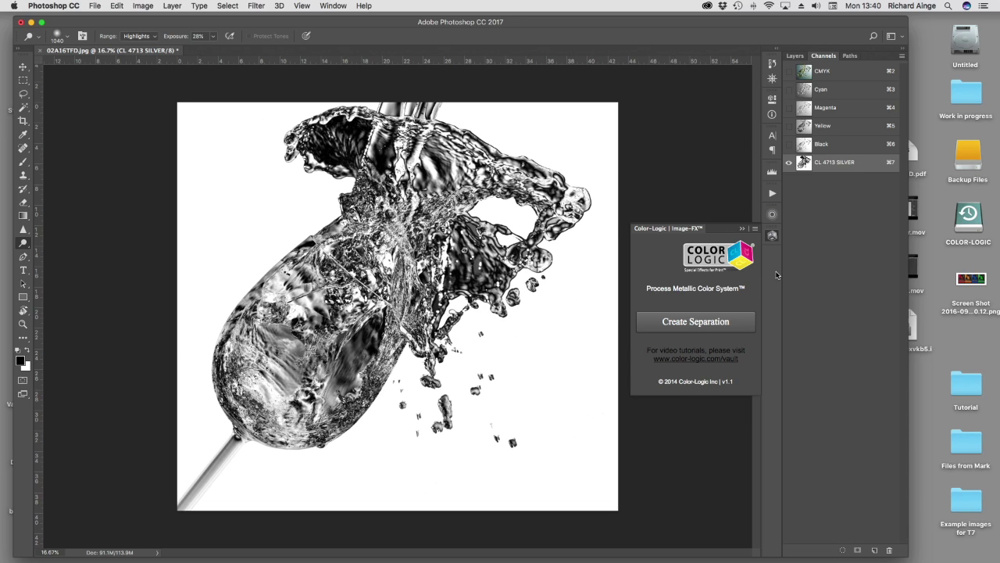
{"action": "left_click", "coordinate": [788, 71]}
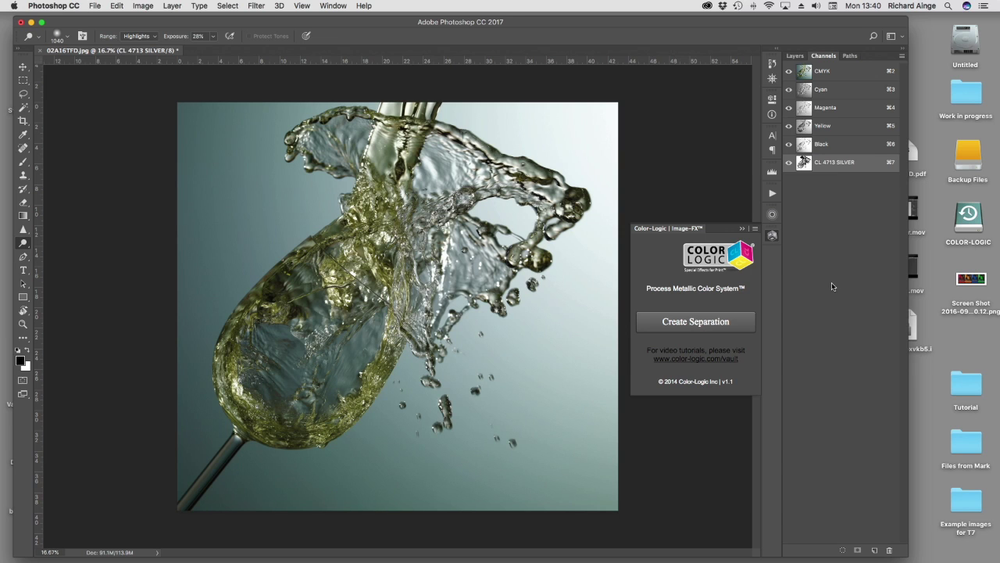
Step: Toggle the CL 4713 SILVER channel to compare, then dodge the glass interior brighter
{"action": "left_click", "coordinate": [789, 162]}
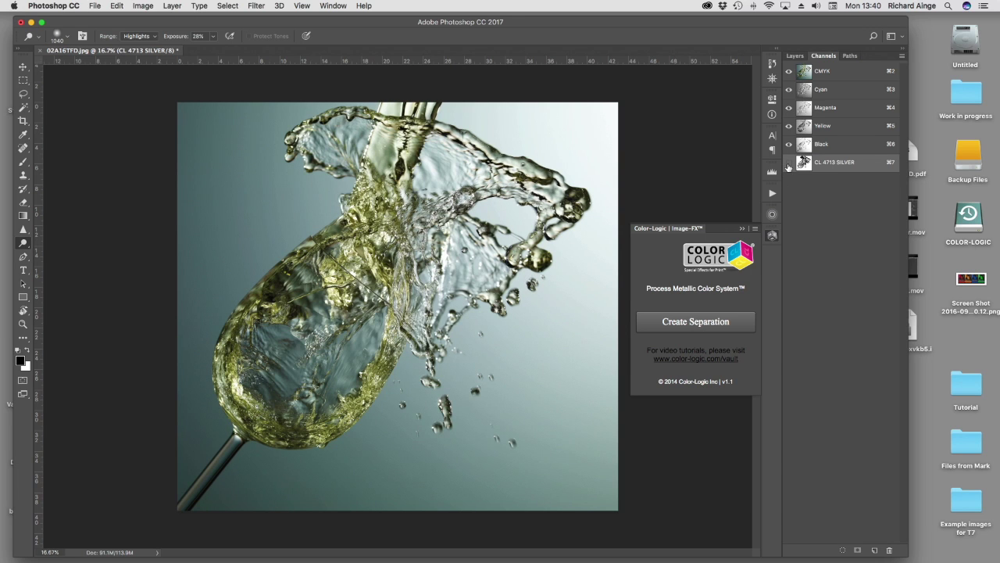
{"action": "left_click", "coordinate": [788, 163]}
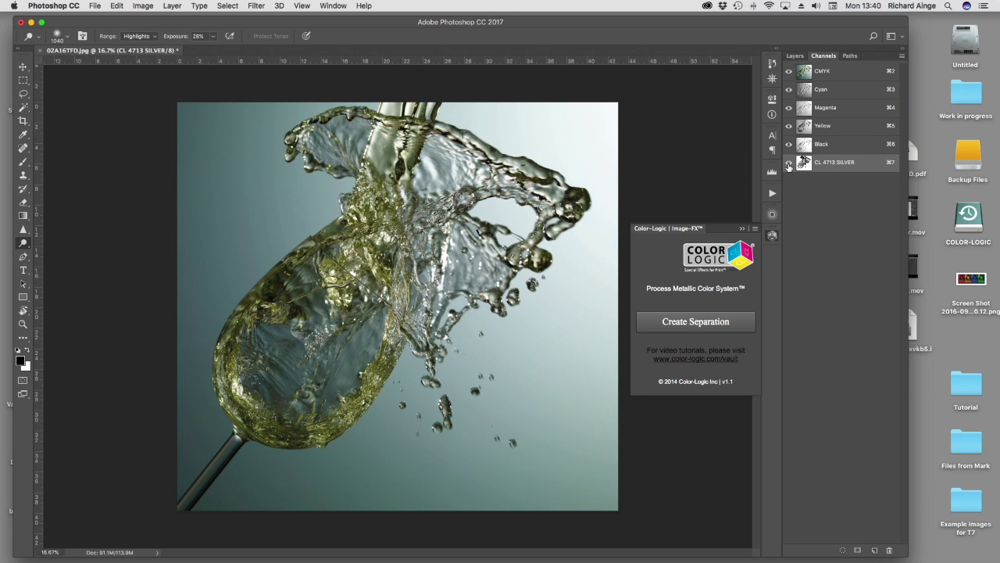
{"action": "left_click", "coordinate": [788, 163]}
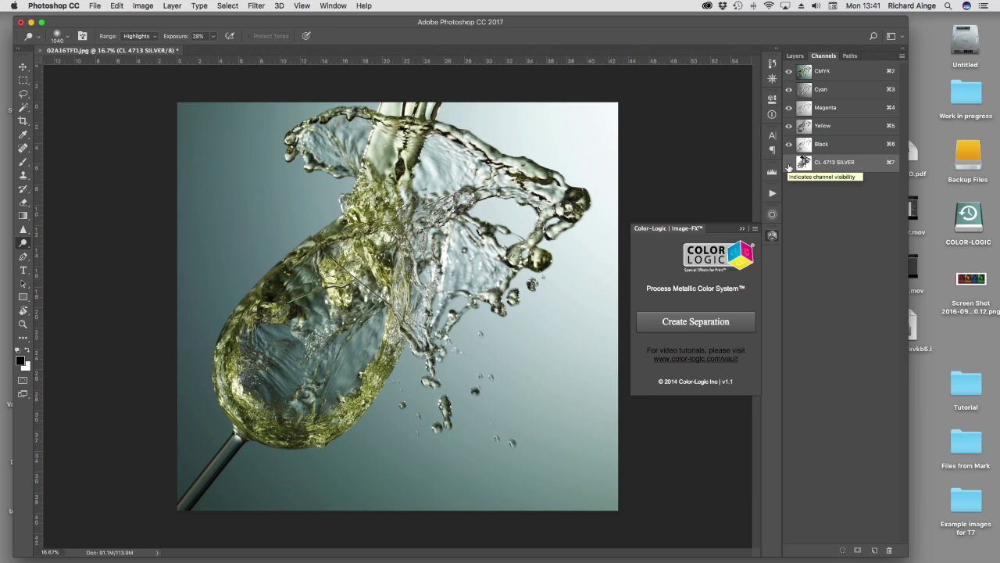
{"action": "left_click", "coordinate": [789, 162]}
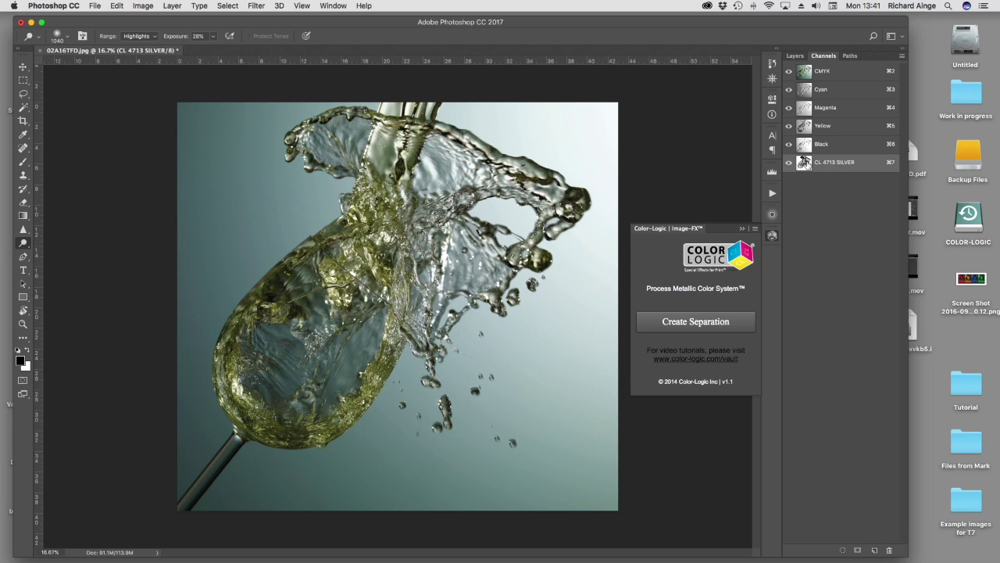
{"action": "mouse_move", "coordinate": [283, 361]}
{"action": "left_mouse_down"}
{"action": "mouse_move", "coordinate": [293, 367]}
{"action": "mouse_move", "coordinate": [284, 395]}
{"action": "left_mouse_up"}
Step: Load the silver channel as a selection, deselect, and return to the CMYK composite
{"action": "left_click", "coordinate": [804, 163], "text": "super"}
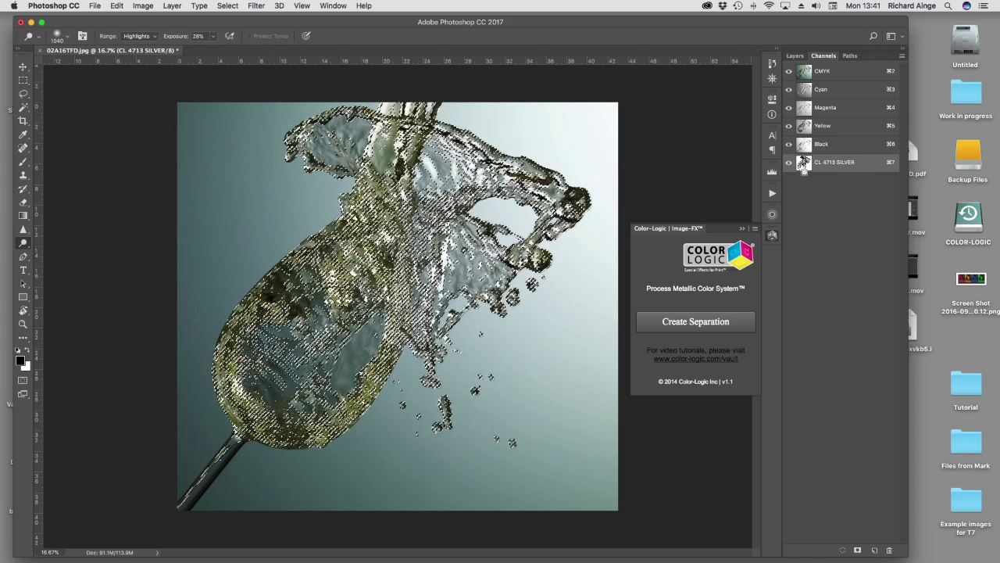
{"action": "key", "text": "super+d"}
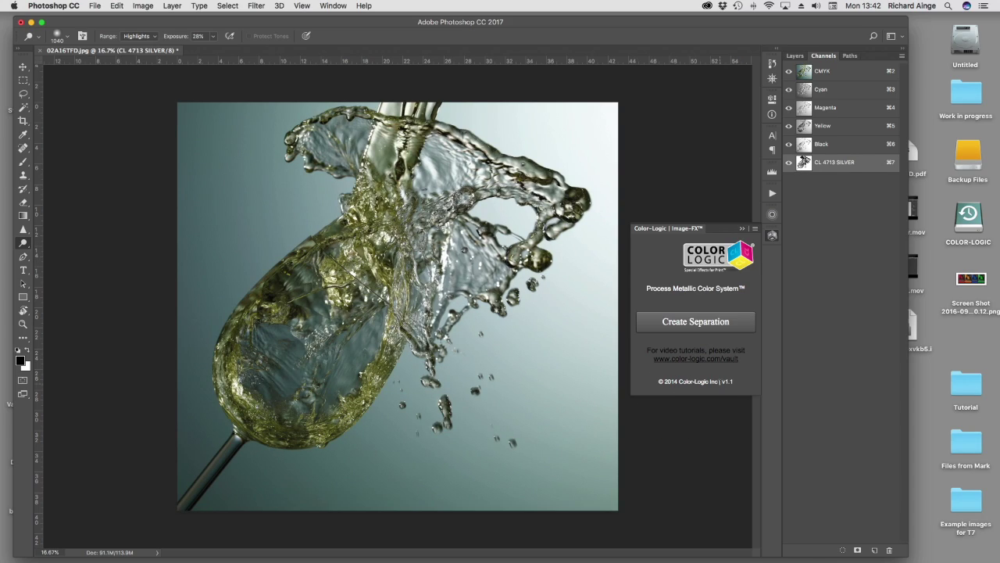
{"action": "key", "text": "super+h"}
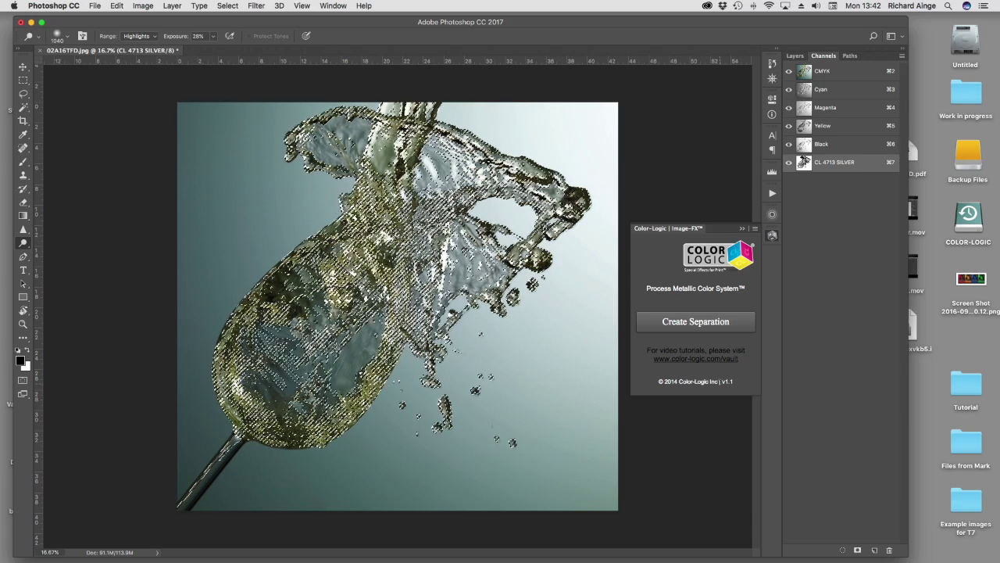
{"action": "key", "text": "super+h"}
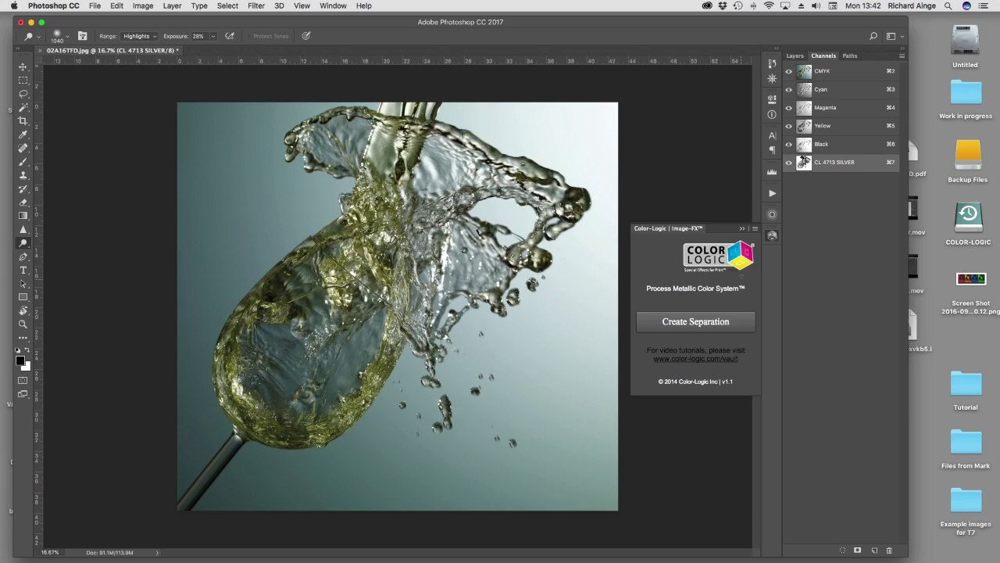
{"action": "left_click", "coordinate": [817, 74]}
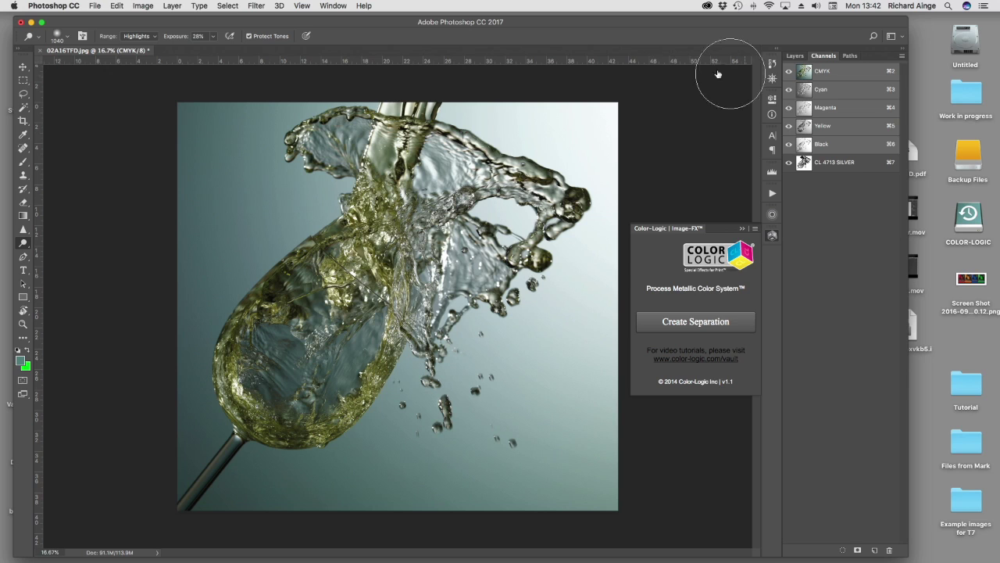
Step: Brighten the wine-glass image with Brightness/Contrast set to brightness 30
{"action": "left_click", "coordinate": [139, 6]}
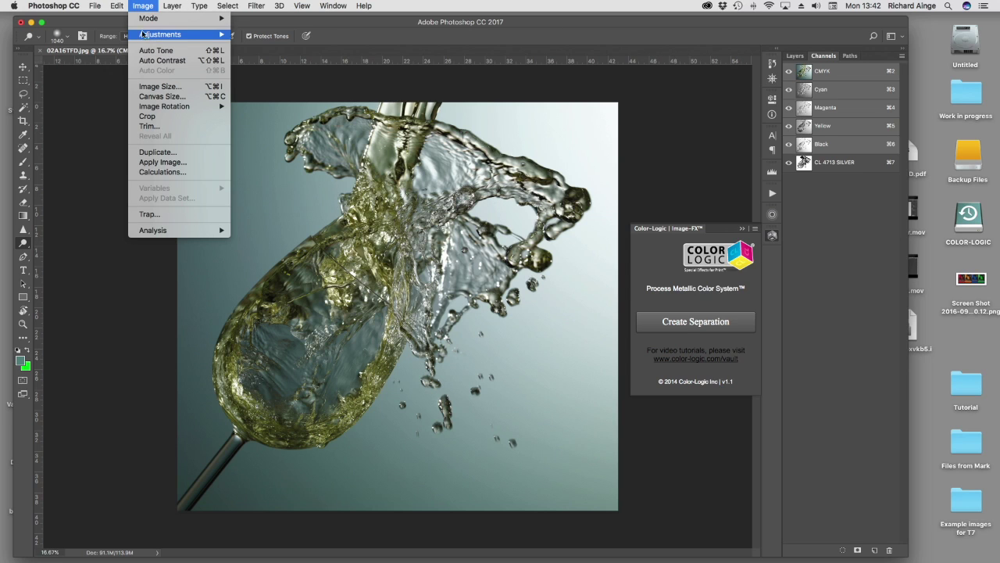
{"action": "mouse_move", "coordinate": [145, 36]}
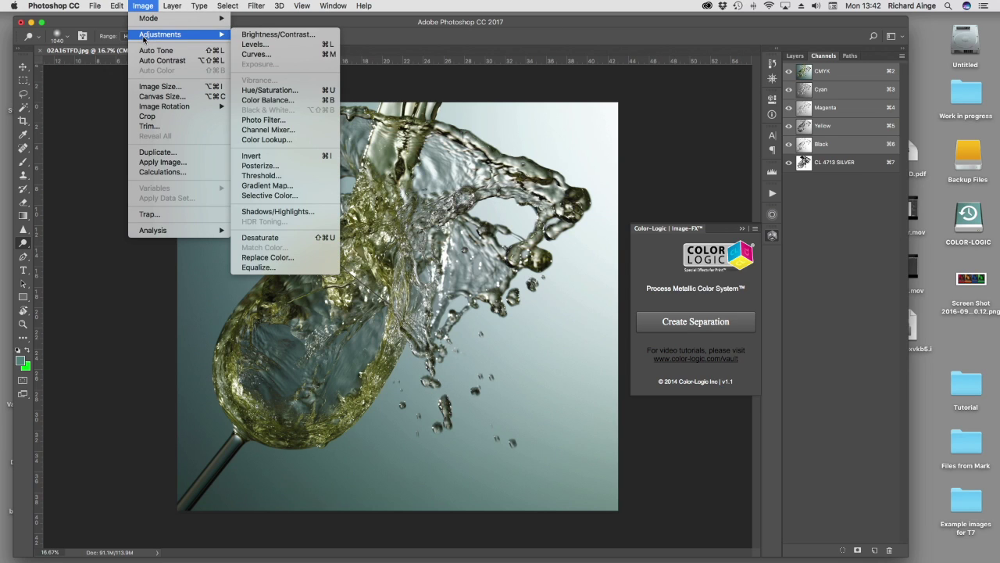
{"action": "left_click", "coordinate": [305, 34]}
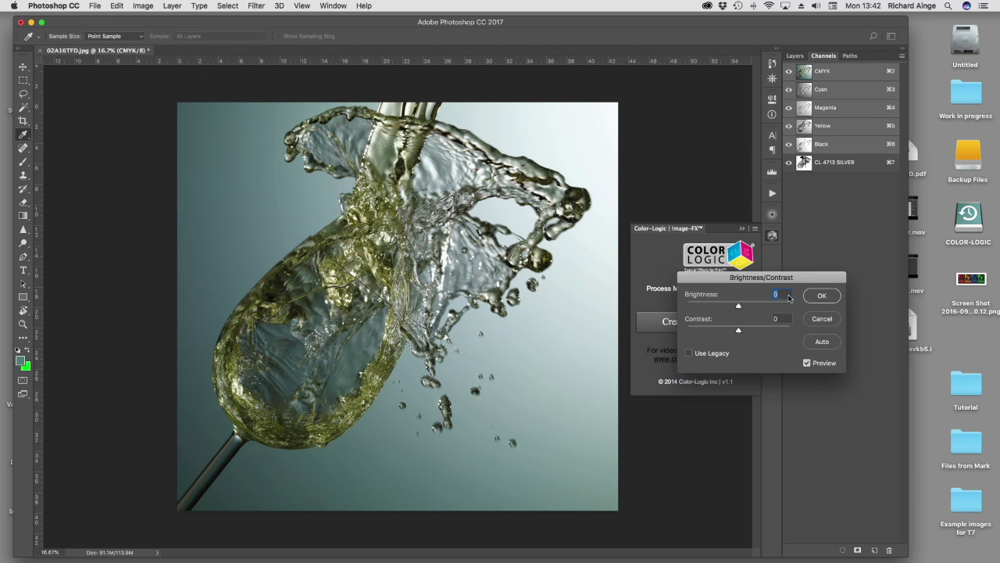
{"action": "type", "text": "30"}
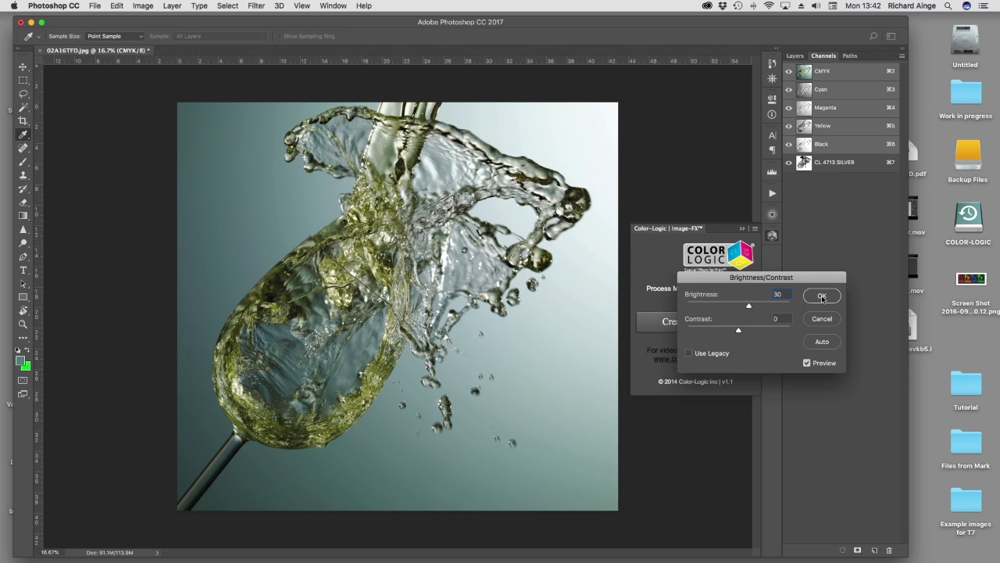
{"action": "left_click", "coordinate": [822, 297]}
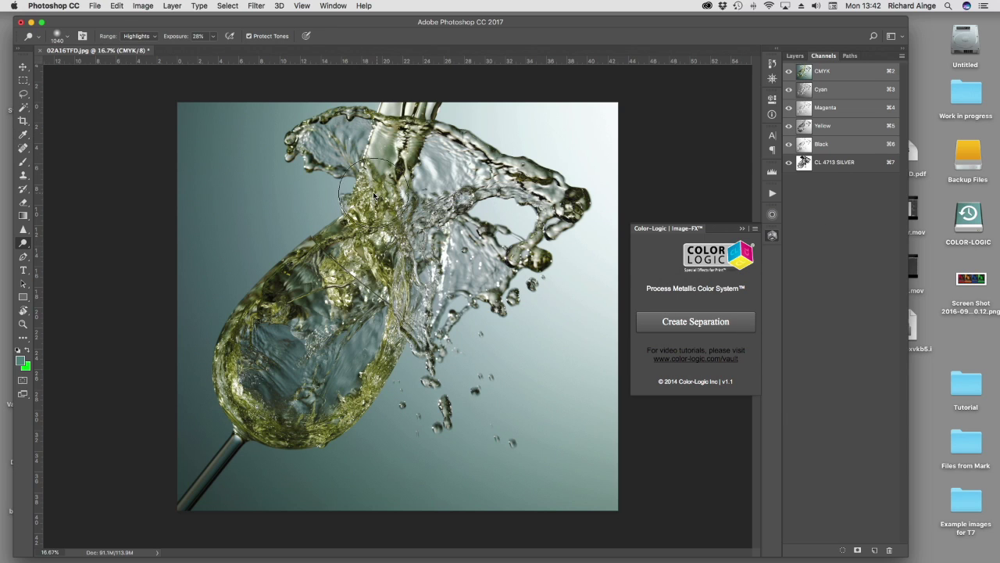
Step: Raise the whole image's saturation slightly with Hue/Saturation
{"action": "left_click", "coordinate": [145, 4]}
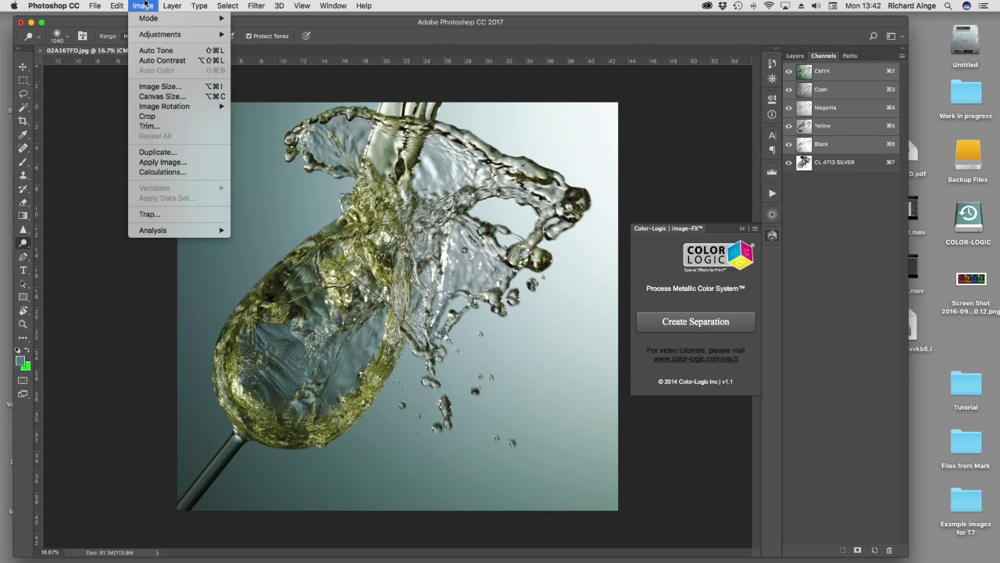
{"action": "mouse_move", "coordinate": [147, 34]}
{"action": "left_click", "coordinate": [269, 91]}
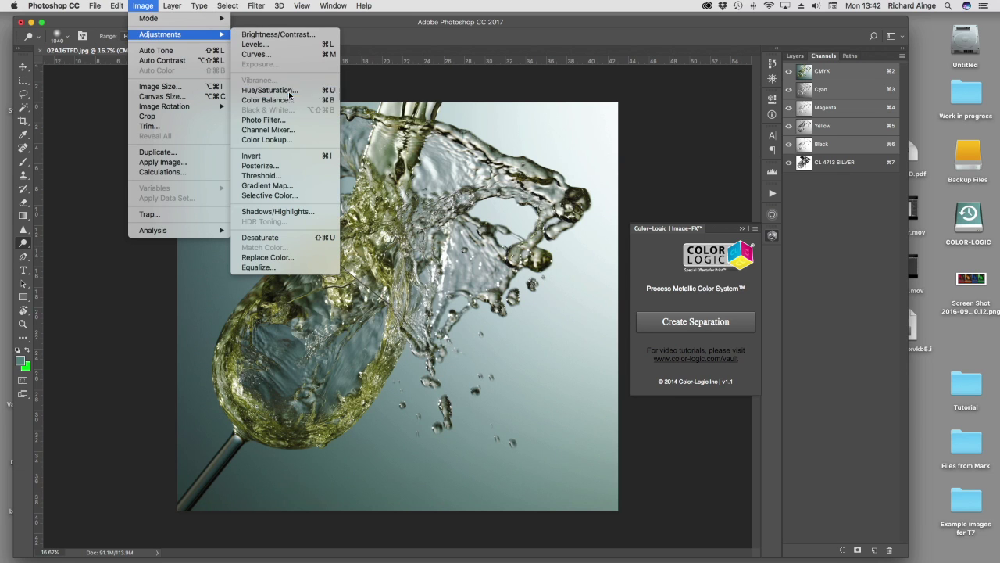
{"action": "mouse_move", "coordinate": [834, 316]}
{"action": "left_mouse_down"}
{"action": "mouse_move", "coordinate": [900, 315]}
{"action": "mouse_move", "coordinate": [838, 316]}
{"action": "left_mouse_up"}
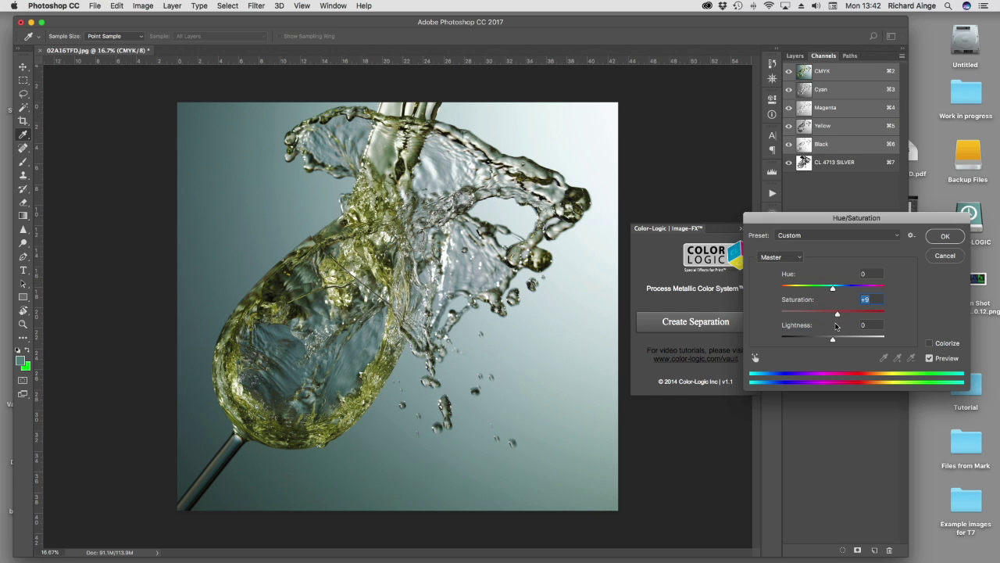
{"action": "left_click", "coordinate": [940, 241]}
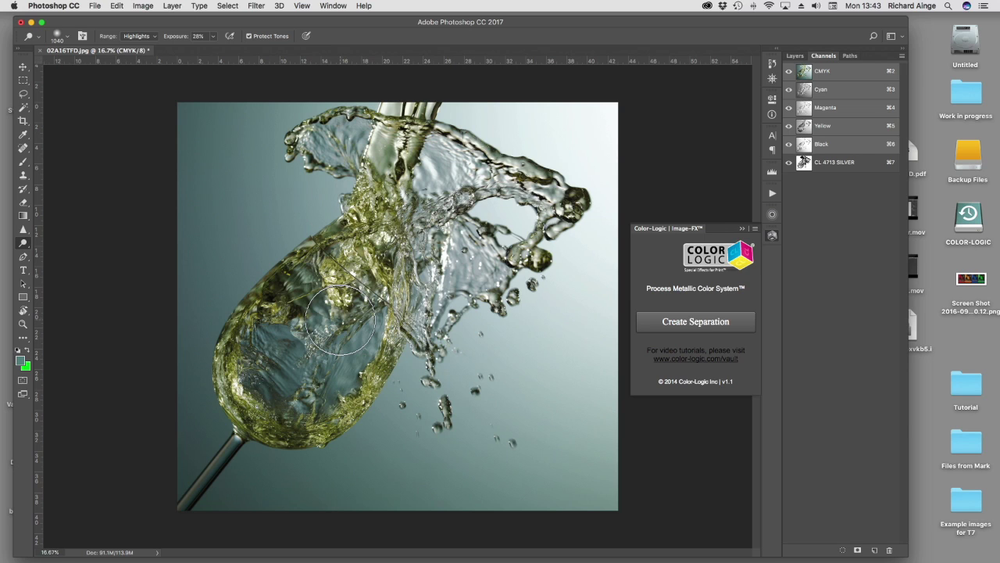
Step: Save the image to the Desktop as Photoshop PDF 02A16TFD.pdf with Press Quality, then hide Photoshop
{"action": "left_click", "coordinate": [95, 6]}
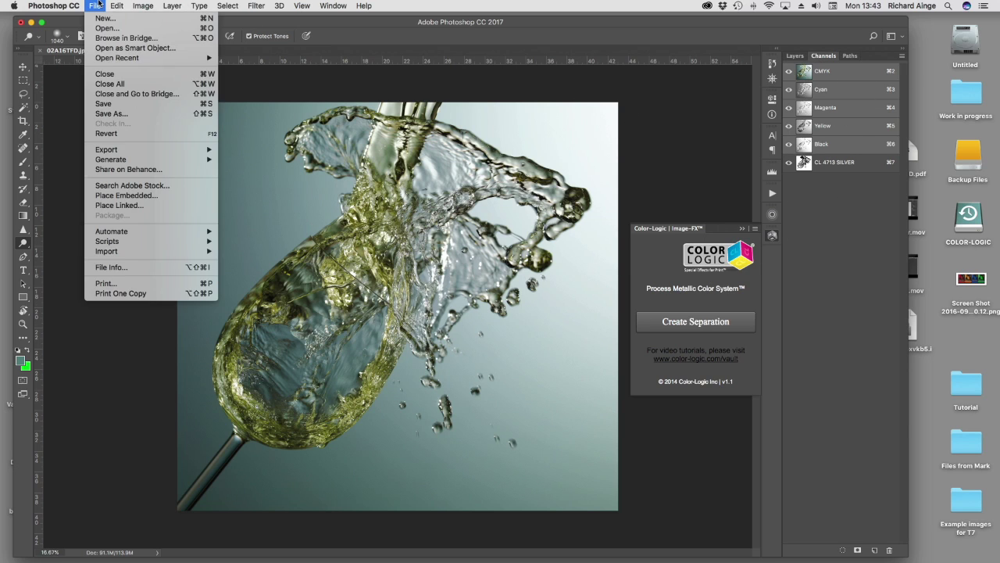
{"action": "left_click", "coordinate": [550, 284]}
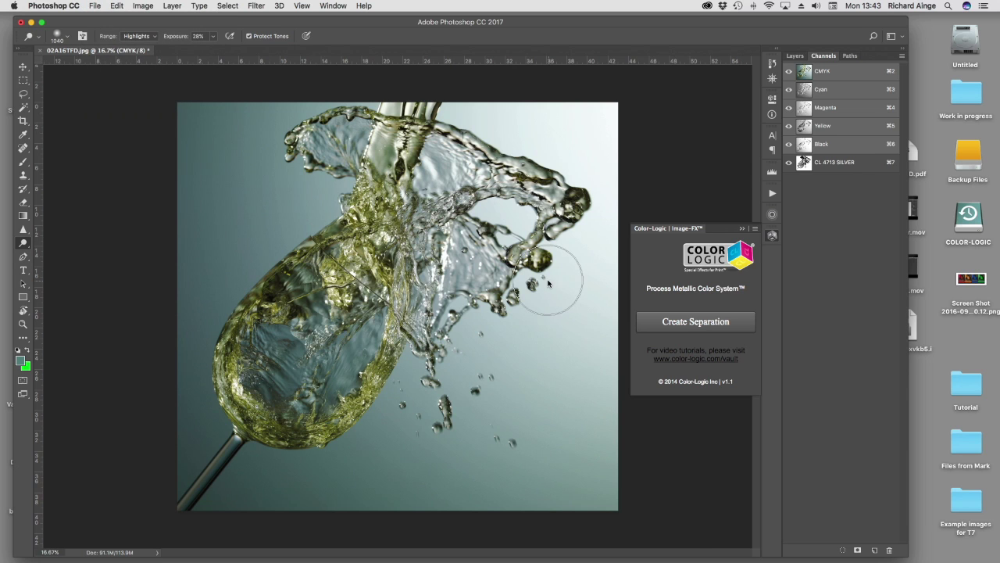
{"action": "left_click", "coordinate": [464, 438]}
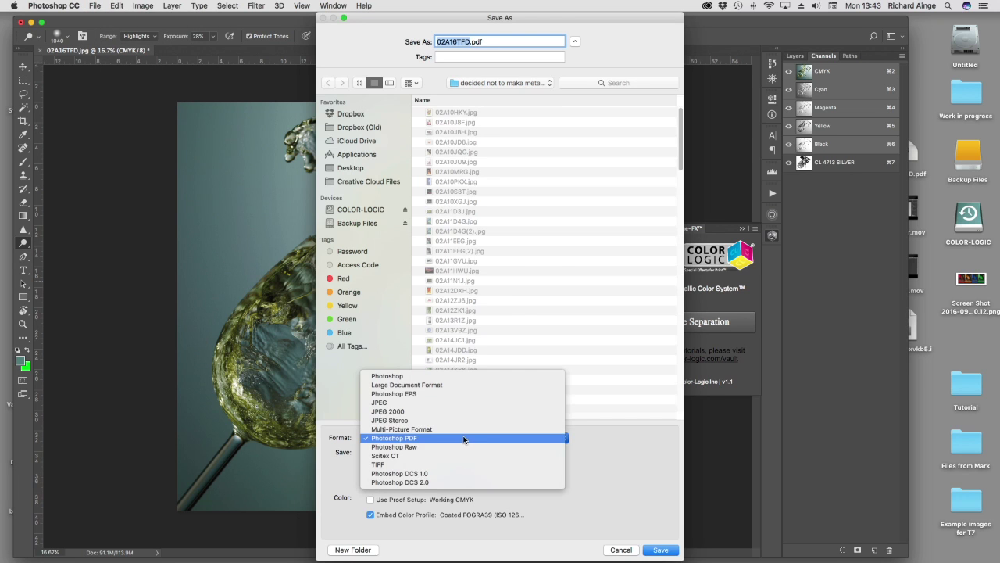
{"action": "left_click", "coordinate": [666, 441]}
{"action": "key", "text": "super+shift+d"}
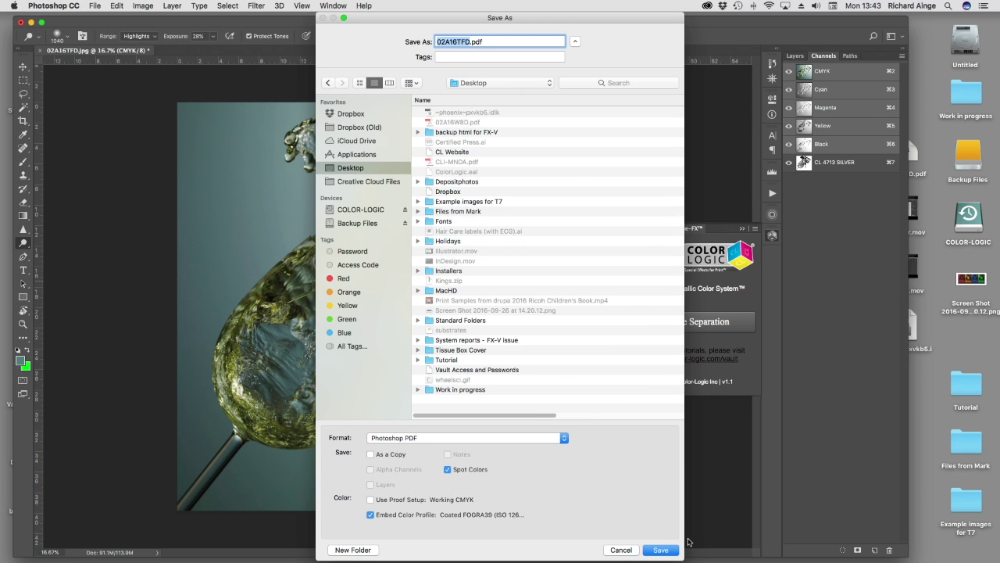
{"action": "left_click", "coordinate": [661, 550]}
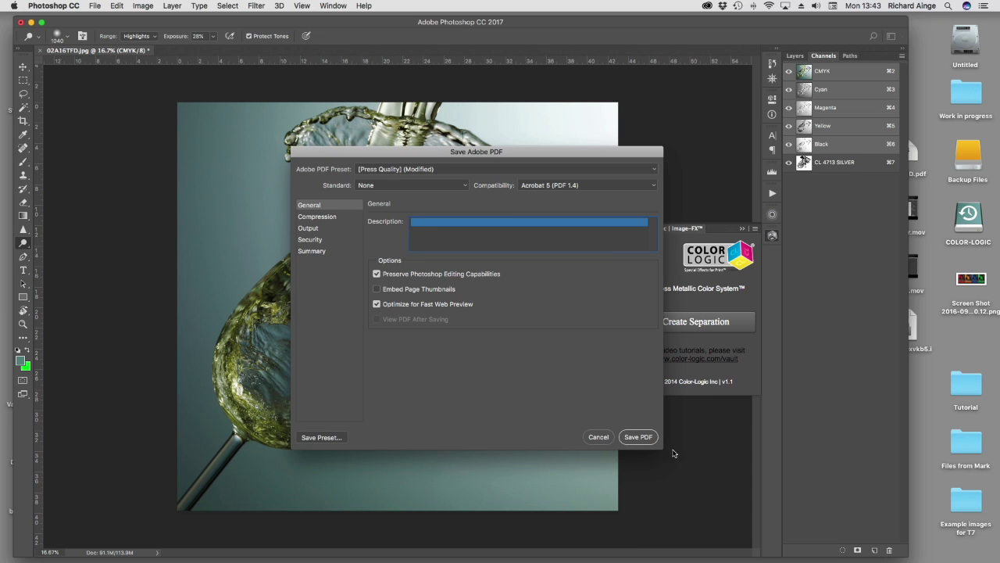
{"action": "left_click", "coordinate": [641, 437]}
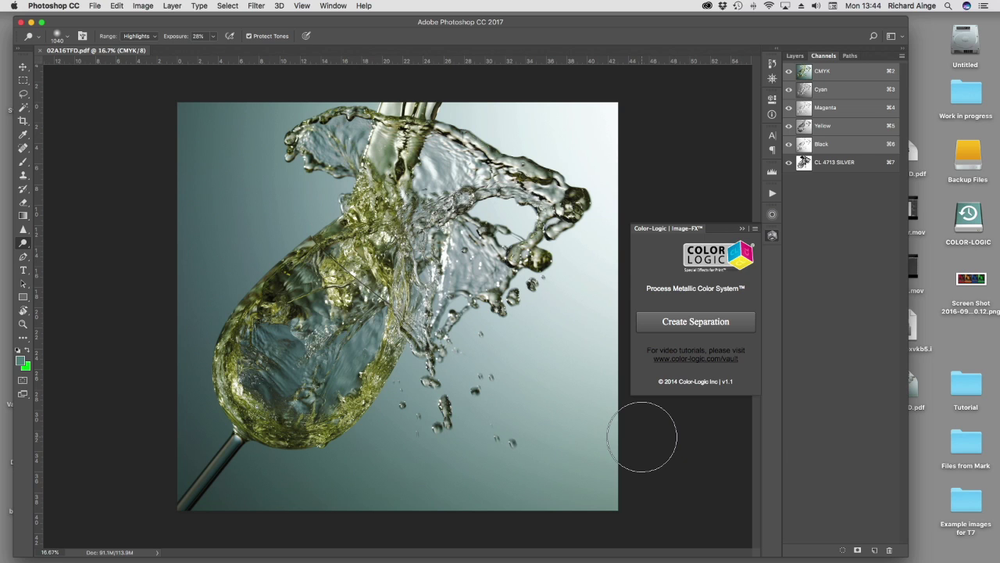
{"action": "key", "text": "super+h"}
Step: Move 02A16TFD.pdf to the desktop centre and drop it onto FX-Viewer in the Dock
{"action": "left_click_drag", "start_coordinate": [907, 391], "coordinate": [541, 334]}
{"action": "mouse_move", "coordinate": [536, 555]}
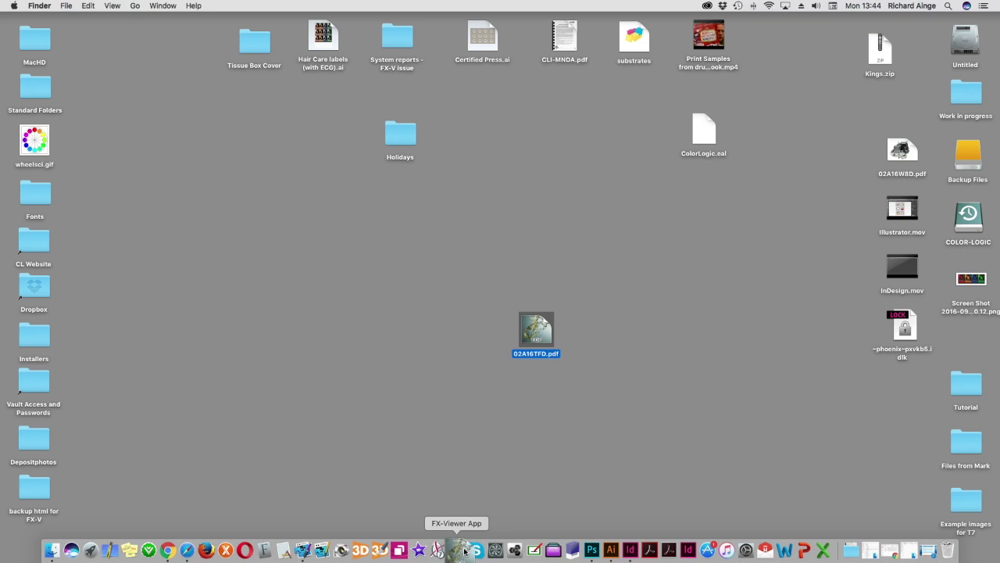
{"action": "left_click_drag", "start_coordinate": [463, 552], "coordinate": [459, 554]}
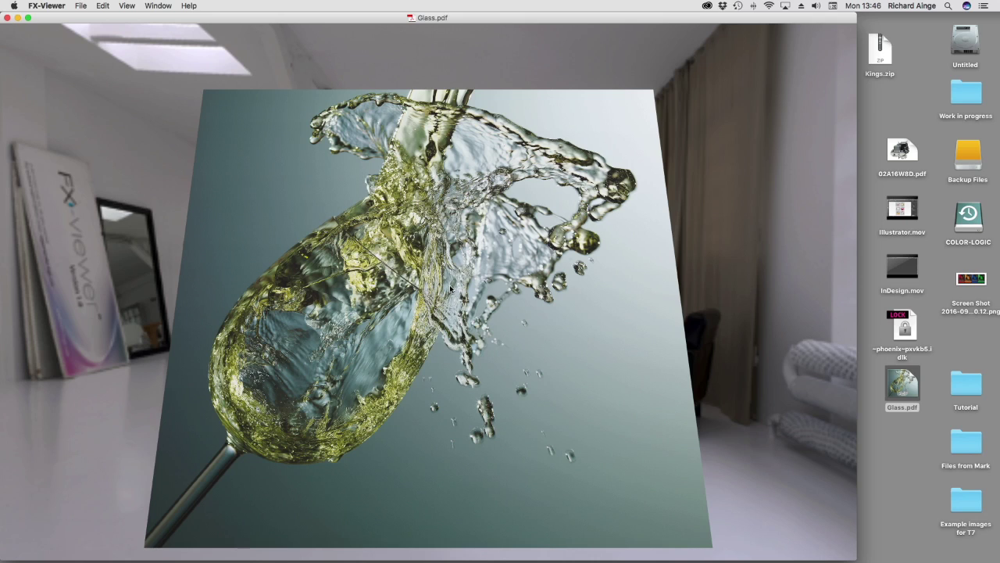
Step: Zoom out and switch FX-Viewer's visualization of the silver channel to Foil
{"action": "scroll", "coordinate": [431, 362], "scroll_direction": "down", "scroll_amount": 3}
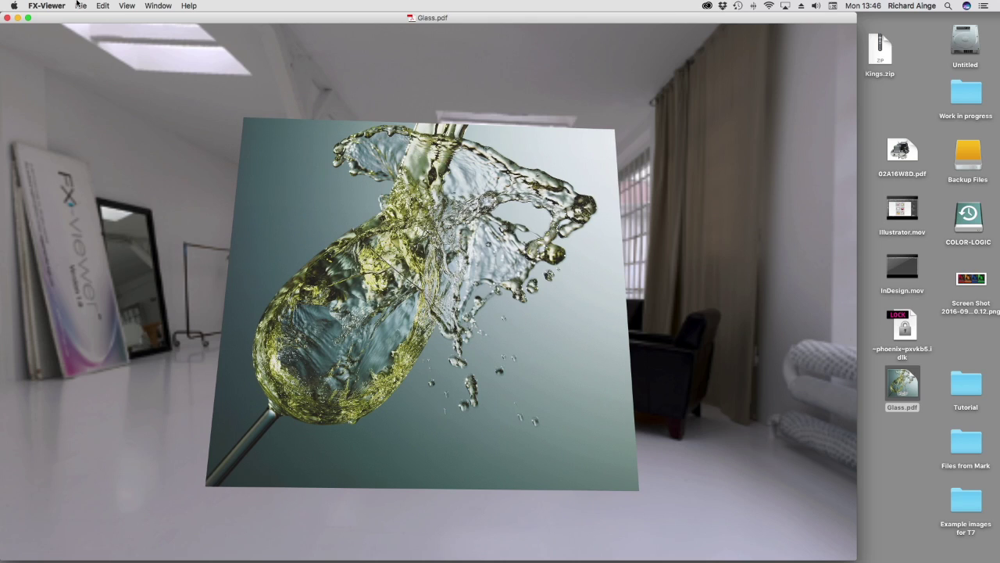
{"action": "left_click", "coordinate": [103, 6]}
{"action": "mouse_move", "coordinate": [127, 6]}
{"action": "mouse_move", "coordinate": [137, 45]}
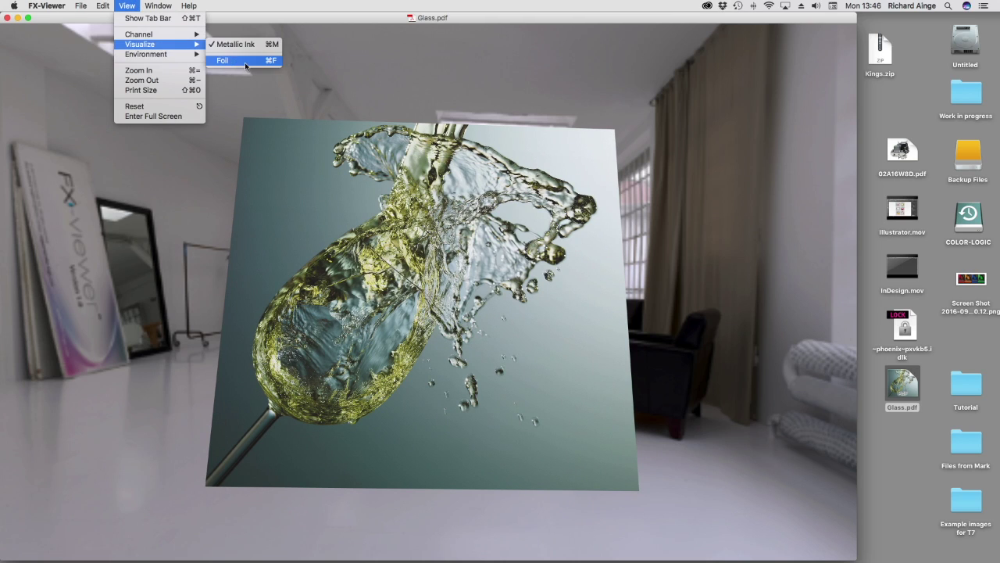
{"action": "left_click", "coordinate": [239, 61]}
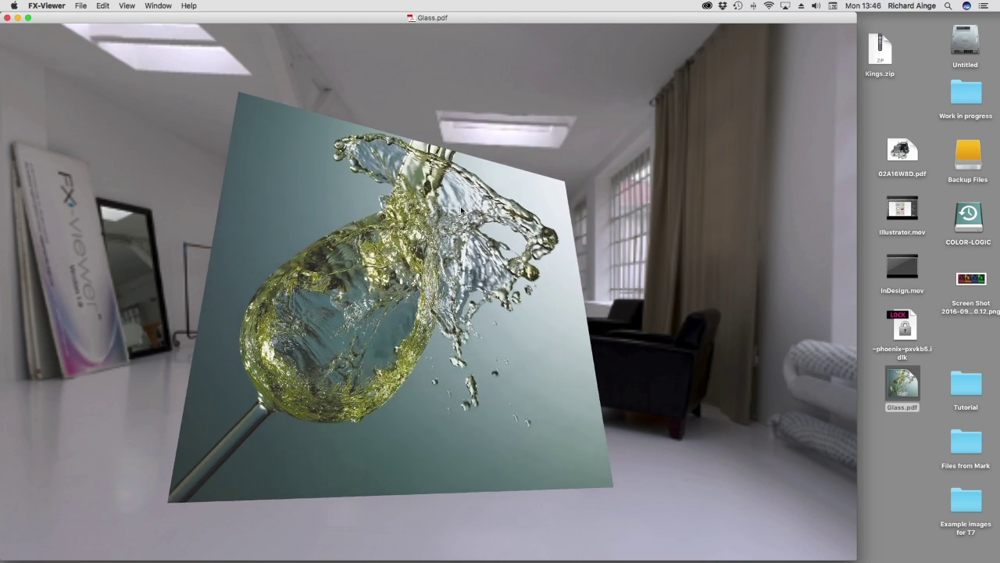